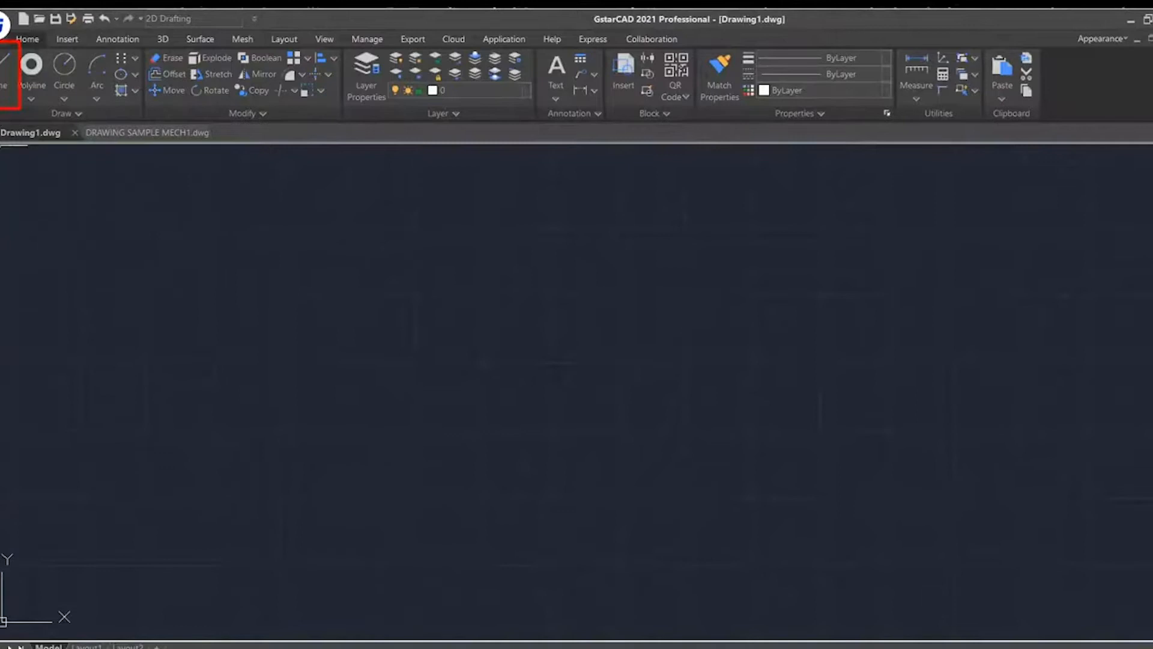
# Draw a horizontal line about 179 units long
pyautogui.click(7, 68)
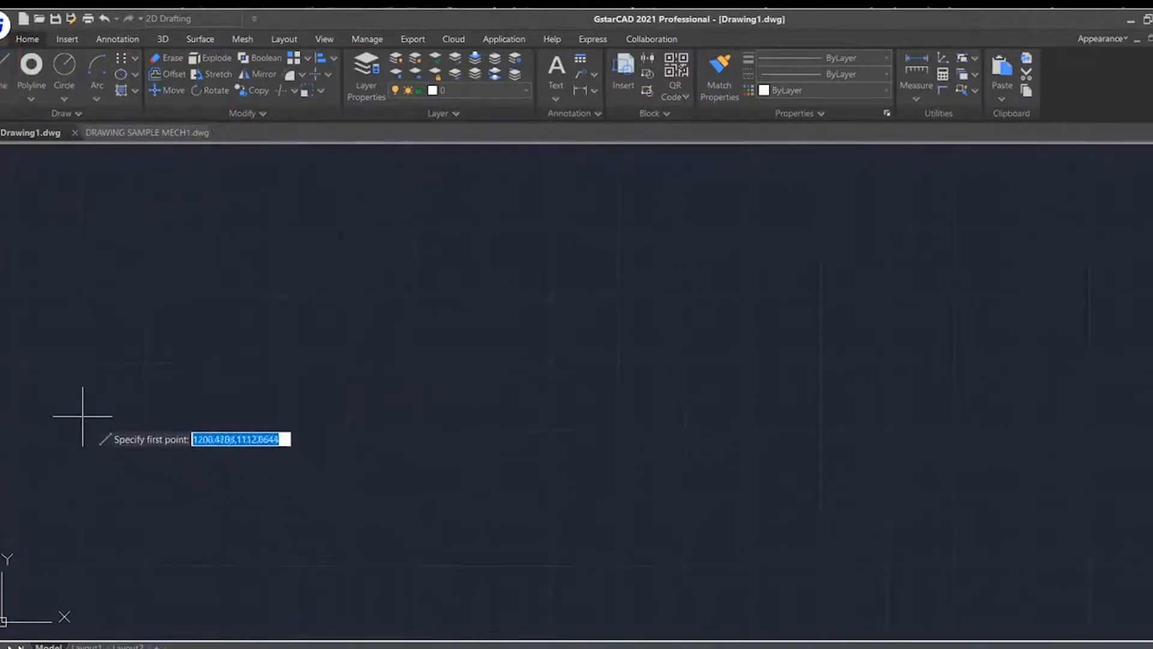
pyautogui.click(69, 395)
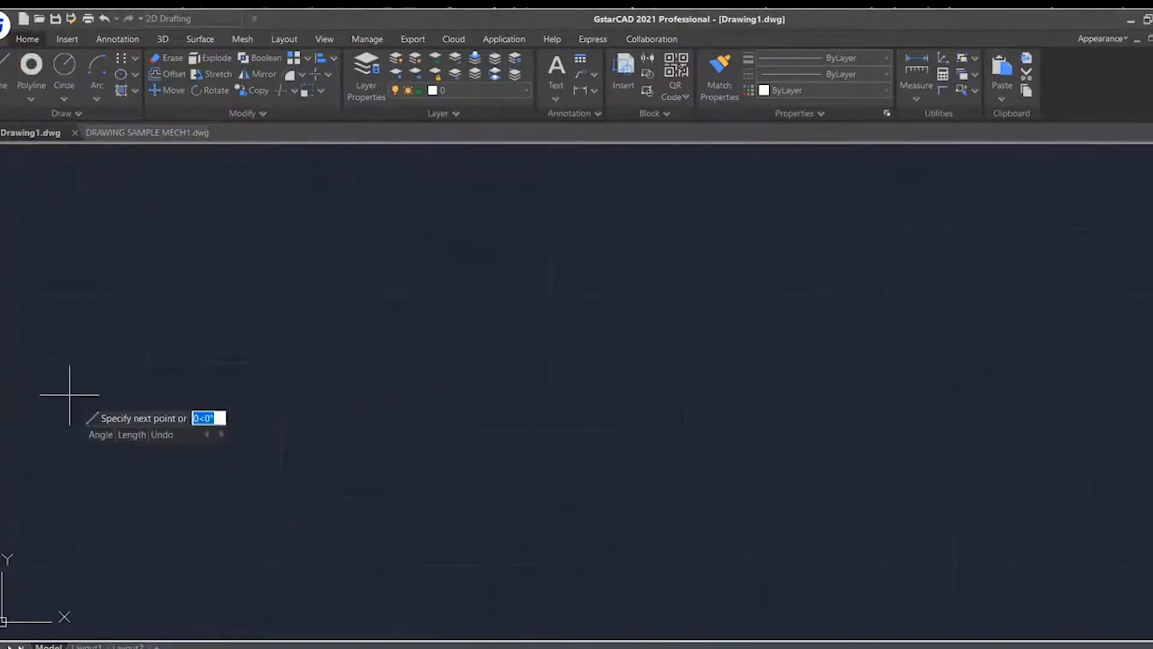
pyautogui.click(310, 394)
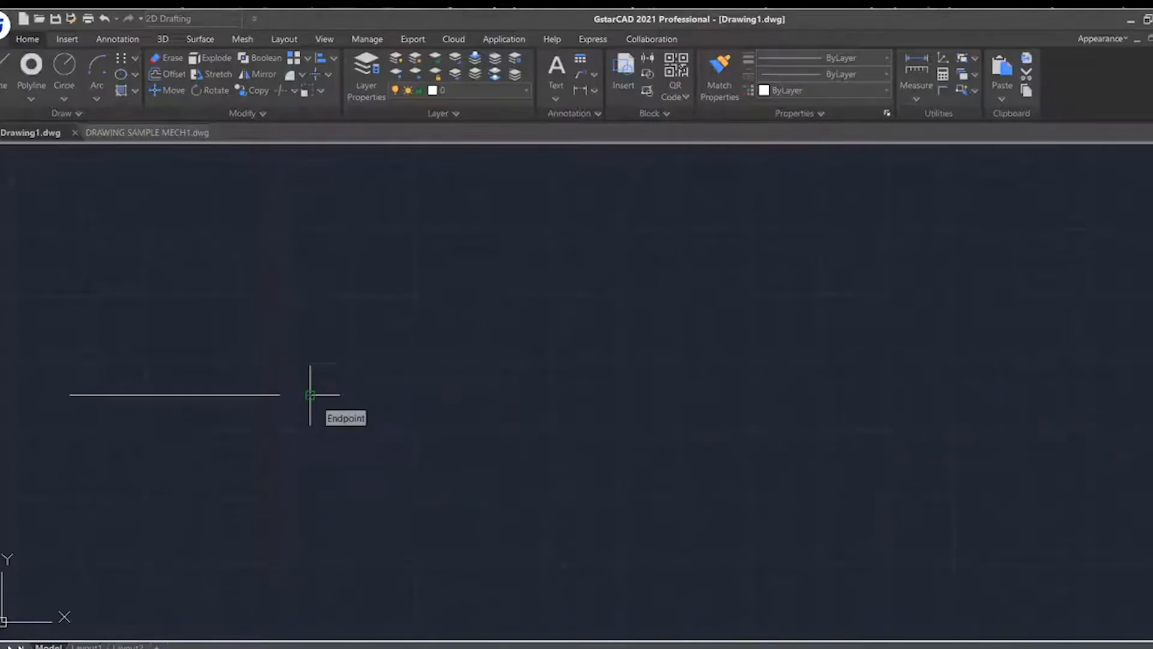
pyautogui.click(310, 395)
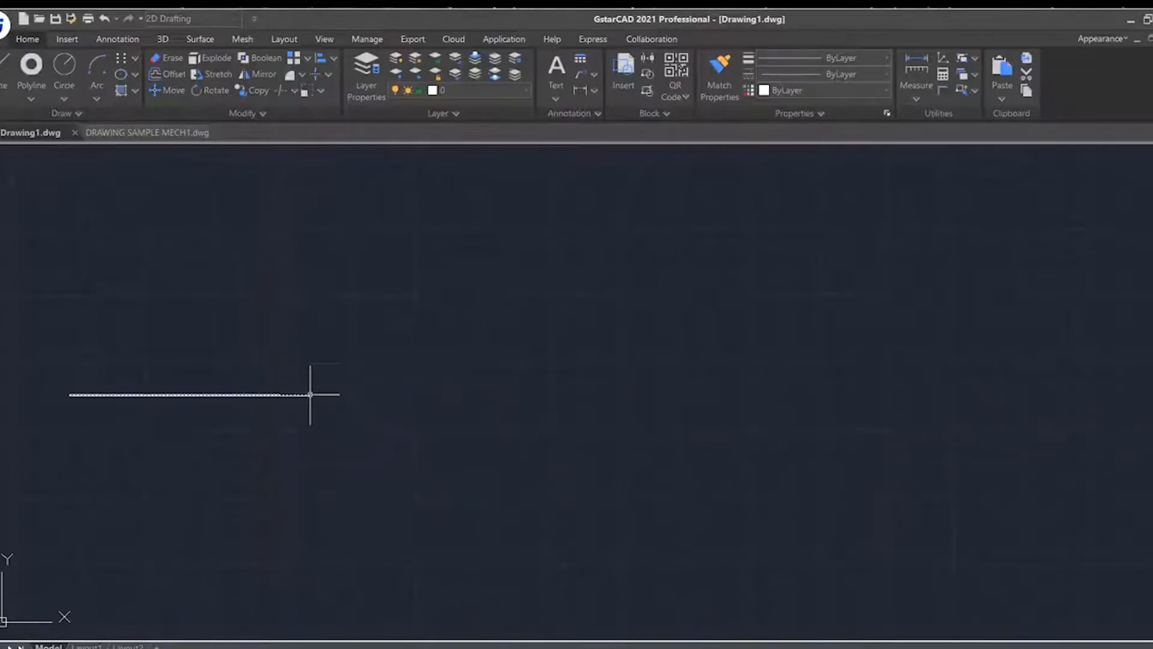
# Grip-edit the line: stretch its right endpoint upward, pull its left endpoint to the midpoint, and move it up and left
pyautogui.click(245, 395)
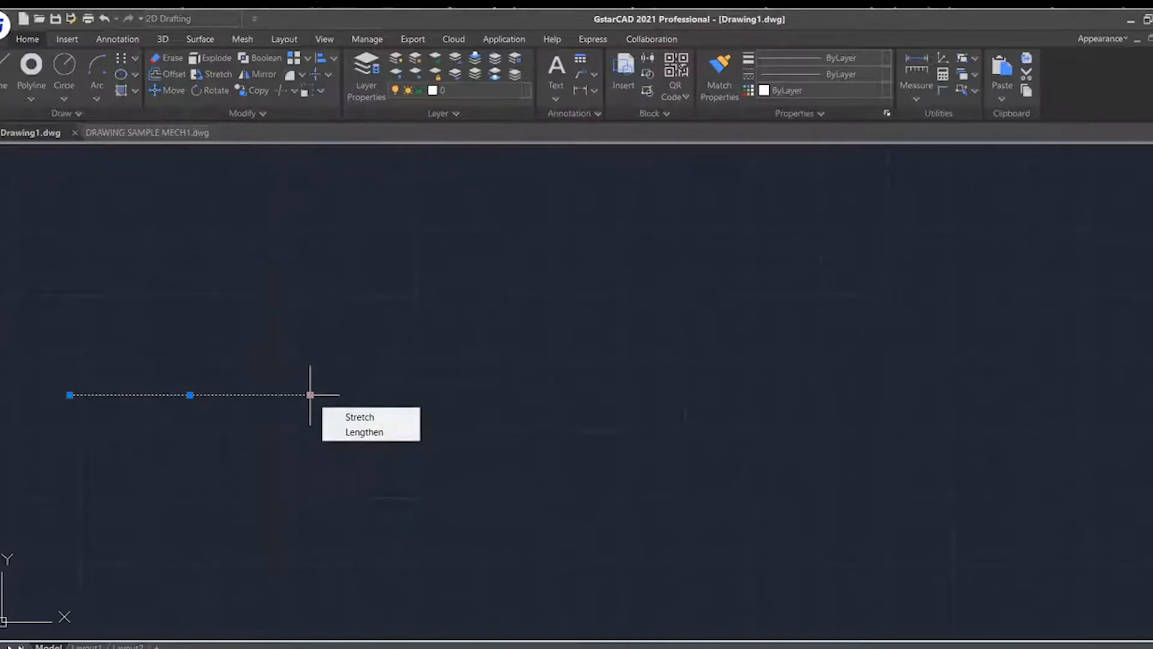
pyautogui.click(310, 394)
pyautogui.click(290, 257)
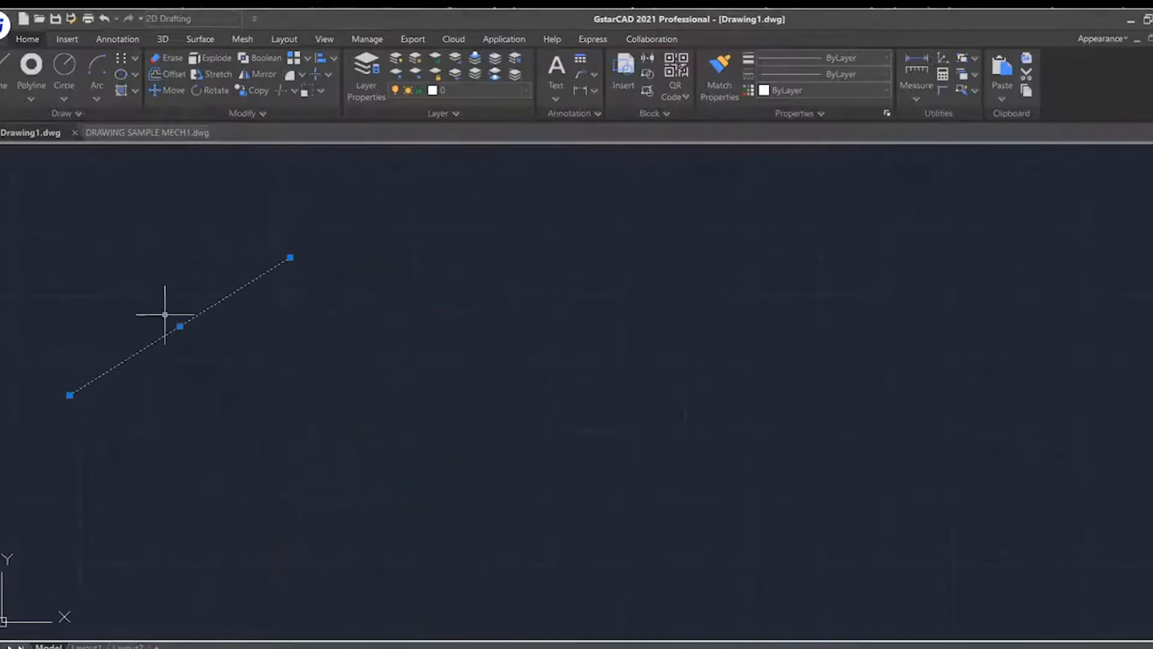
pyautogui.click(70, 395)
pyautogui.click(181, 326)
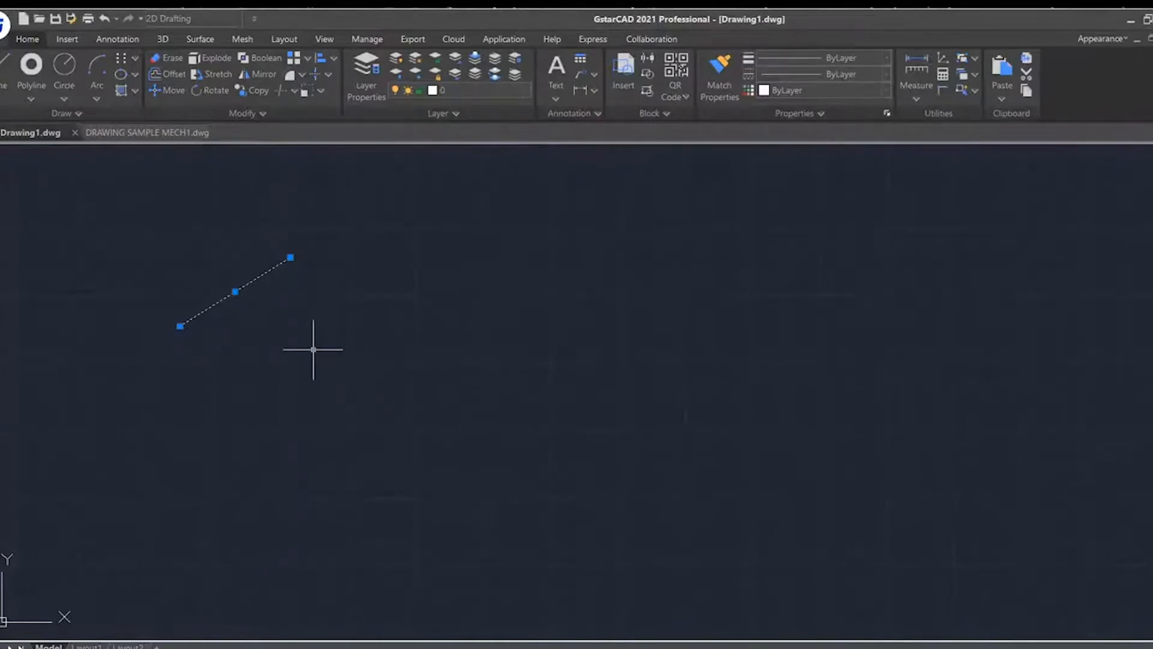
pyautogui.click(235, 292)
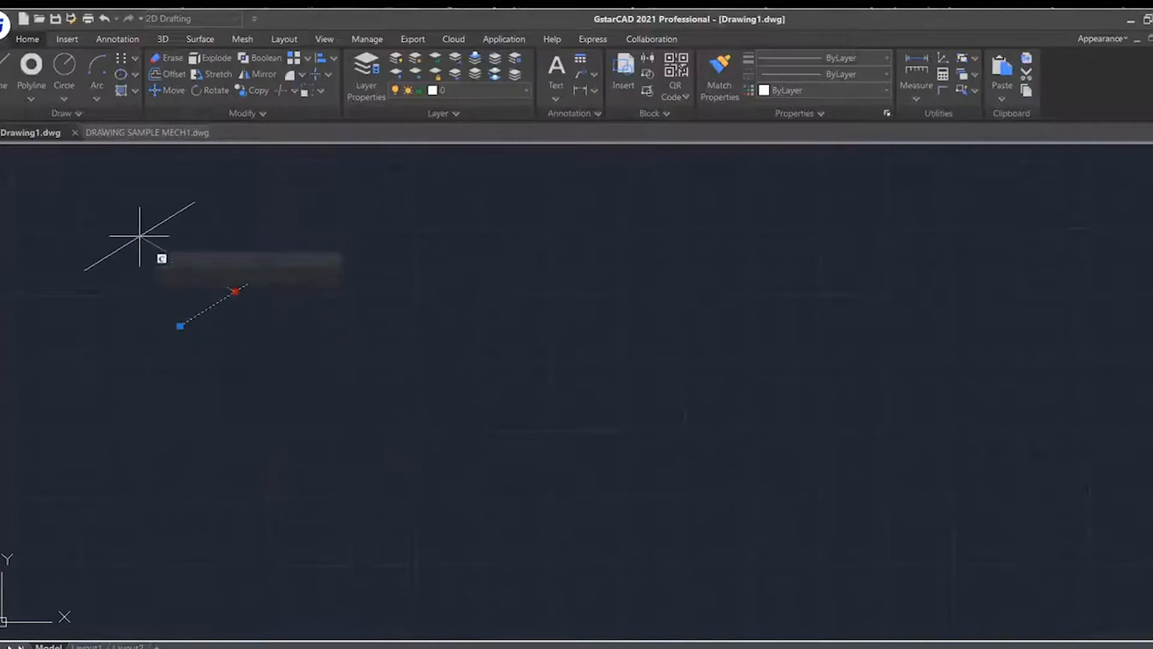
pyautogui.click(172, 263)
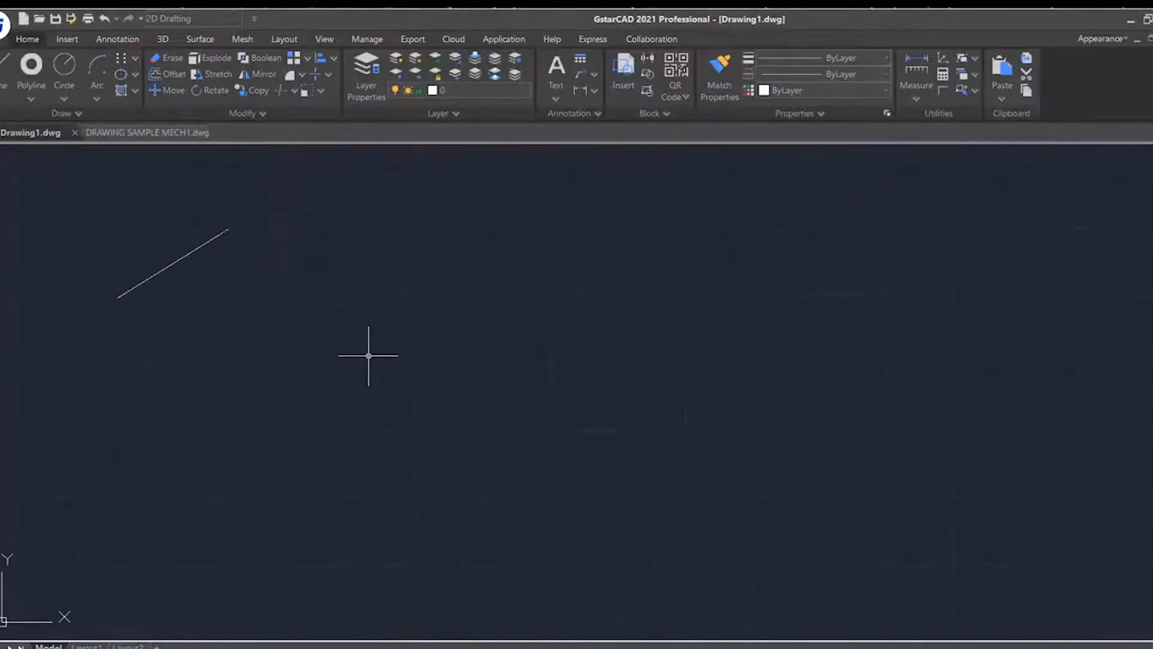
# Undo the three grip edits on the line
pyautogui.click(104, 19)
pyautogui.click(104, 19)
pyautogui.click(104, 20)
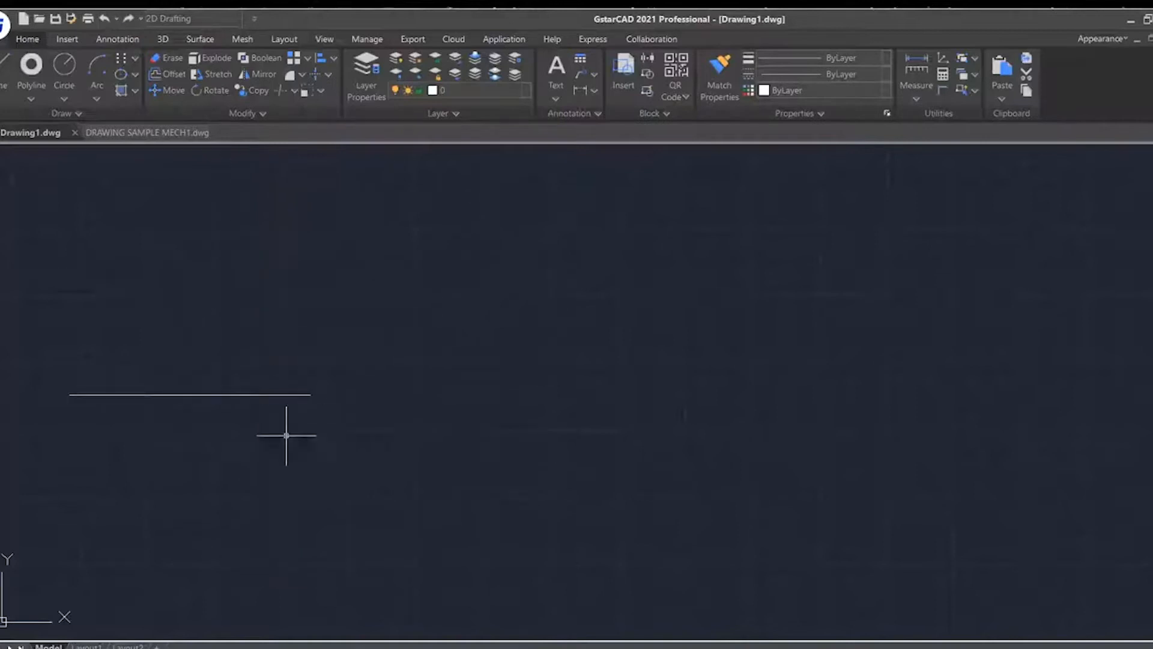
# Set the horizontal line's linetype to HIDDEN2 with a linetype scale of 3
pyautogui.doubleClick(290, 394)
pyautogui.click(147, 223)
pyautogui.click(162, 222)
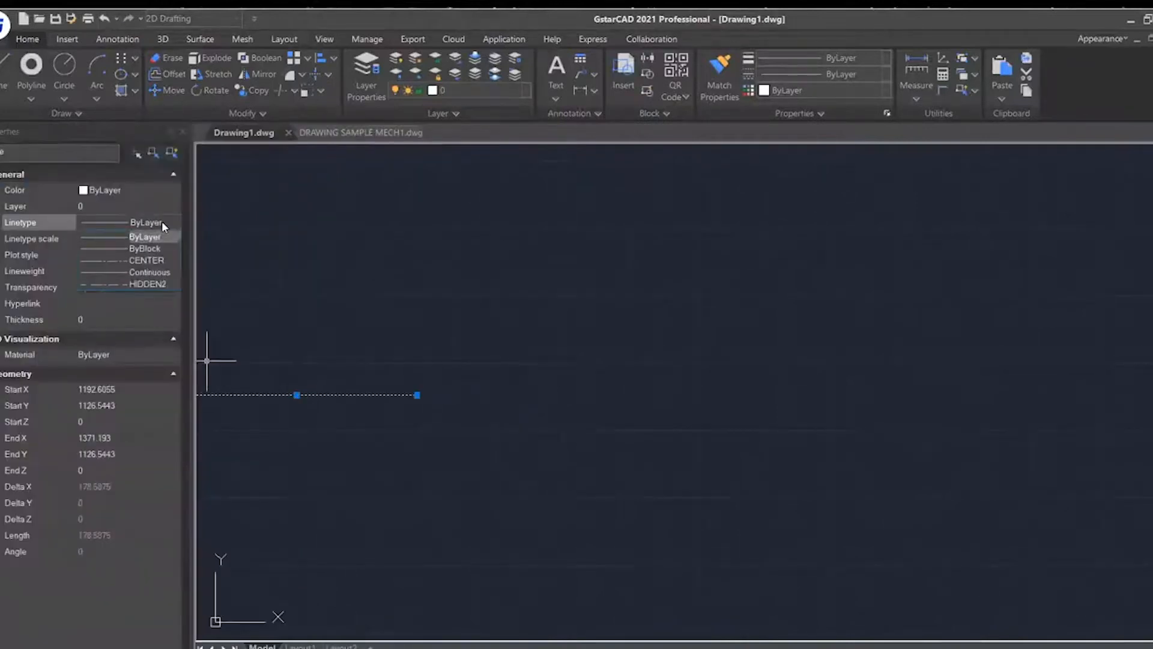
pyautogui.click(147, 284)
pyautogui.click(164, 239)
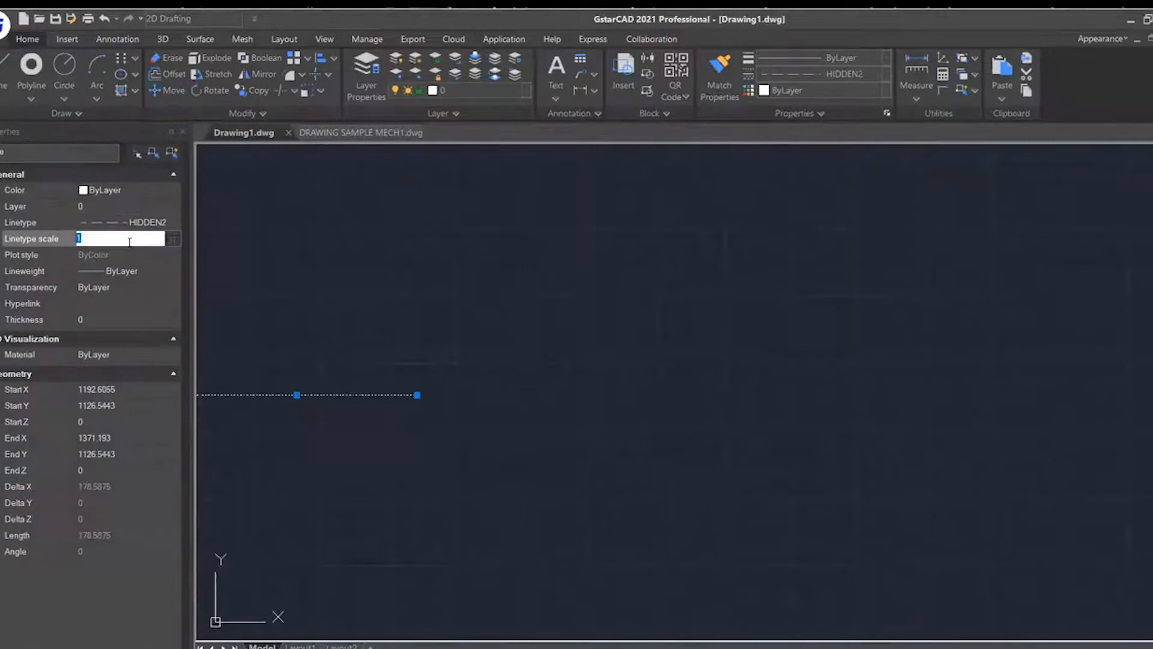
pyautogui.write('3')
# Change the horizontal line's color to green, close its properties, and deselect it
pyautogui.click(132, 190)
pyautogui.click(145, 190)
pyautogui.click(127, 249)
pyautogui.click(183, 132)
pyautogui.press('Escape')
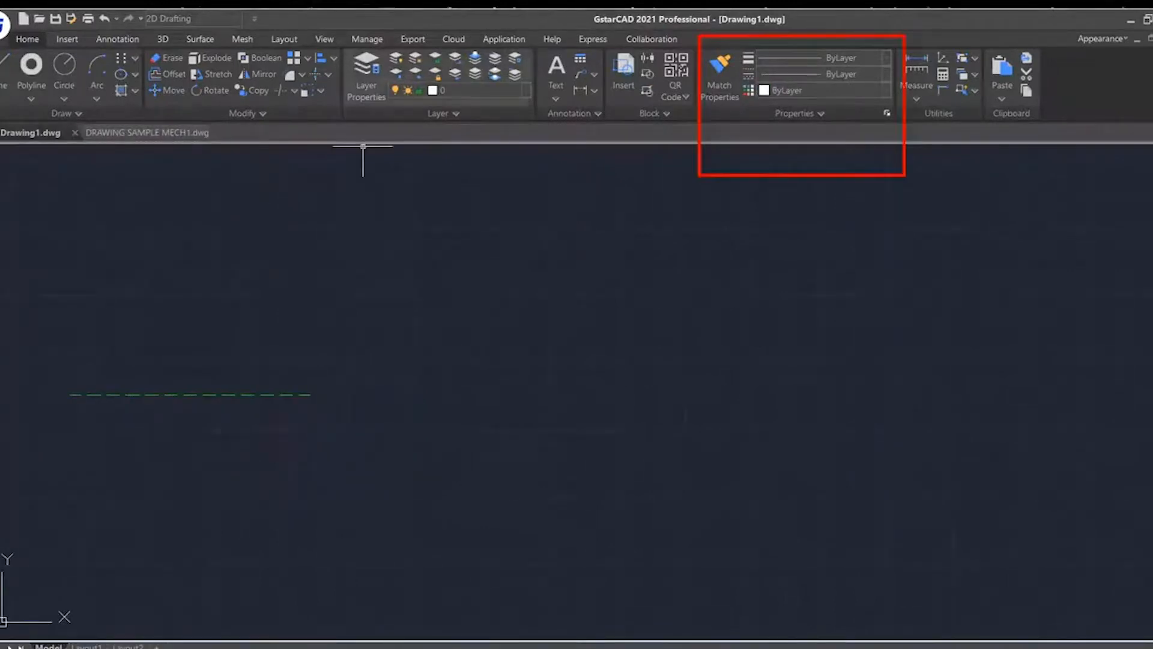
# Set the current object linetype scale to 3 in the Linetype Manager
pyautogui.click(865, 74)
pyautogui.click(865, 167)
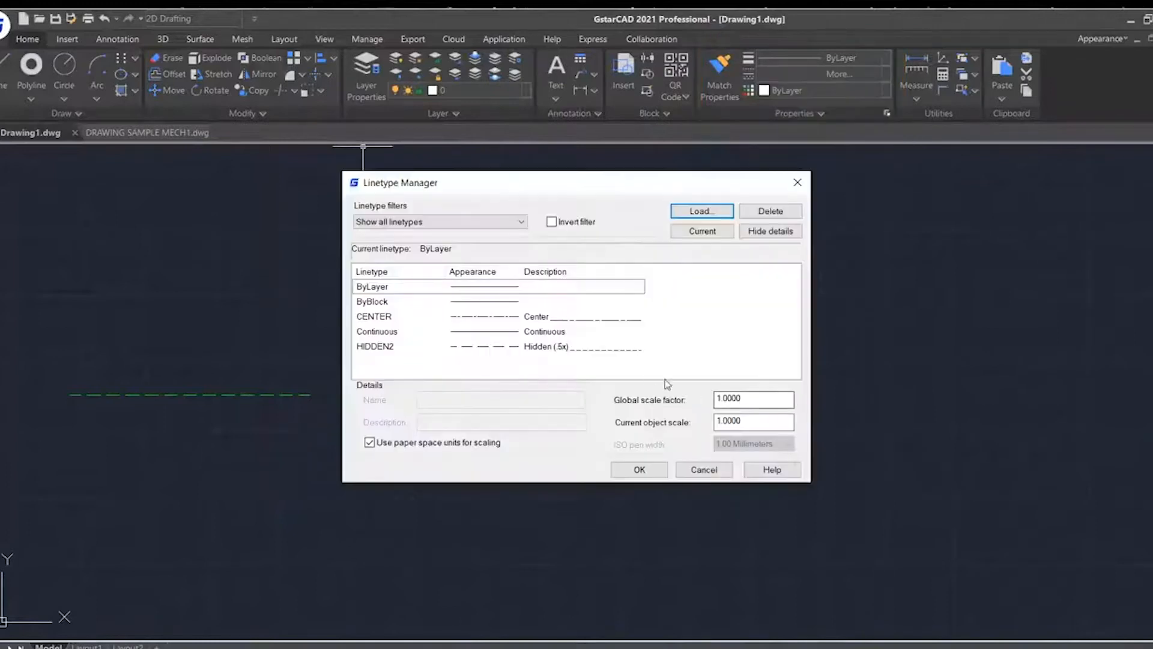
pyautogui.click(423, 347)
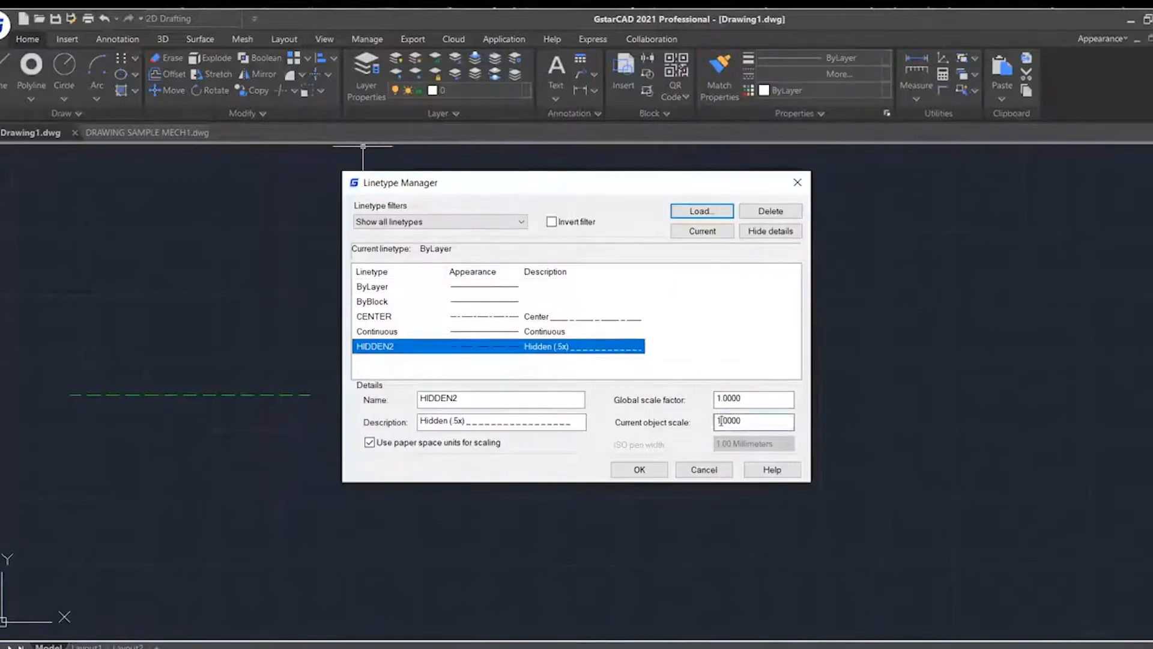
pyautogui.click(639, 469)
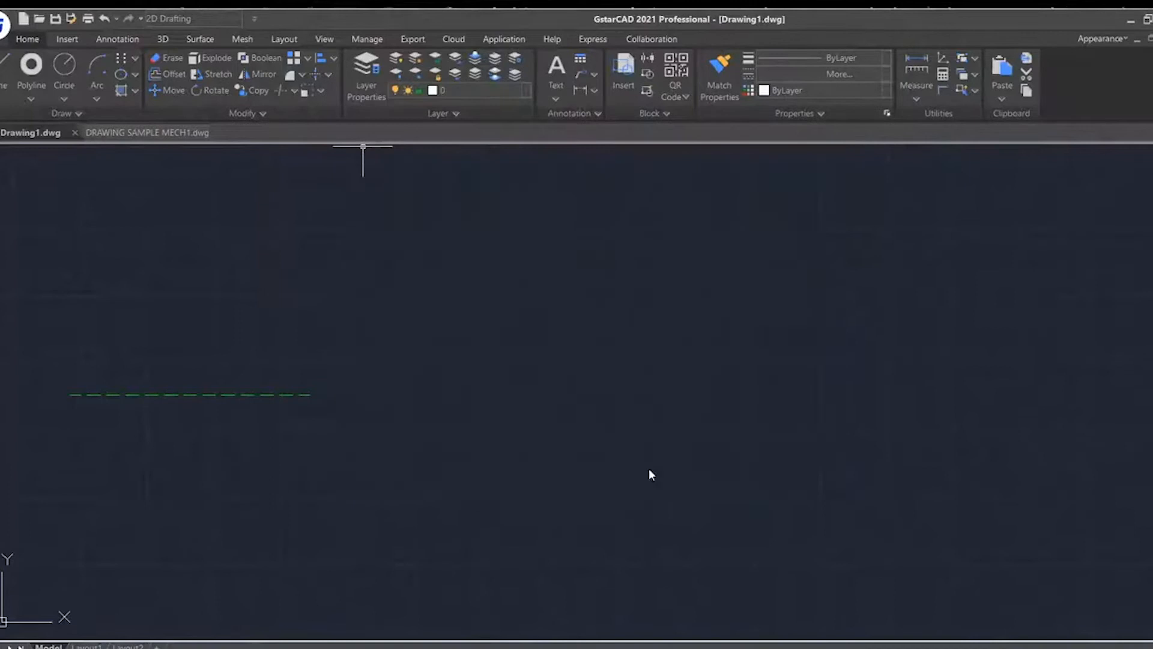
# Make HIDDEN2 the current linetype and green the current color for new objects
pyautogui.click(878, 74)
pyautogui.click(865, 152)
pyautogui.click(853, 57)
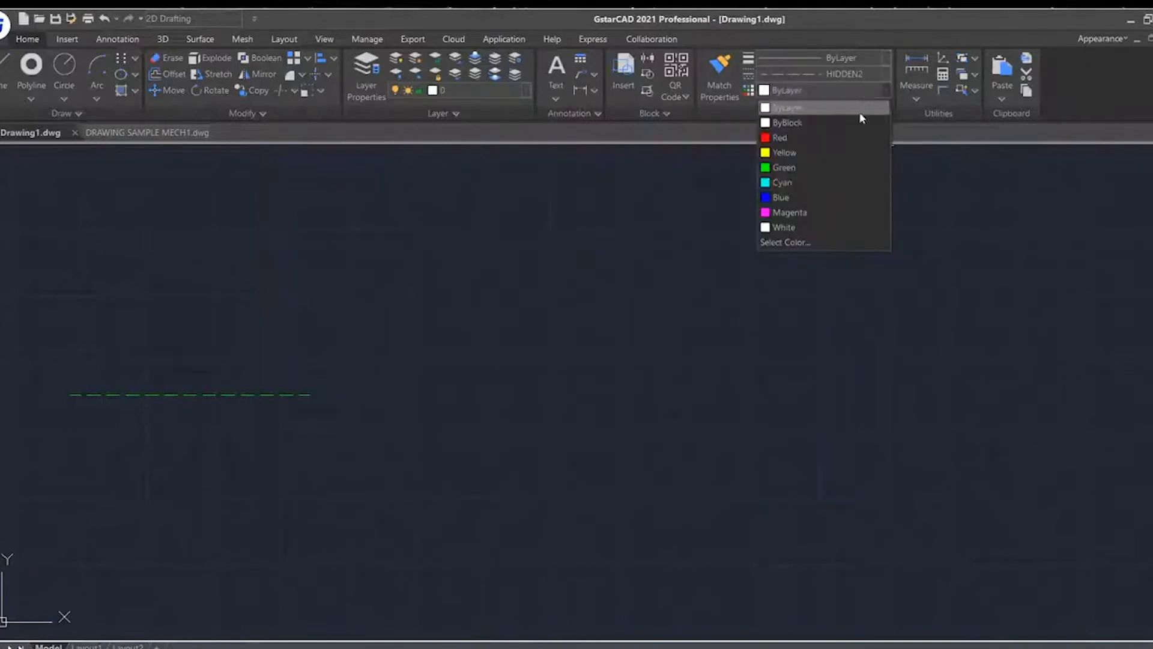
pyautogui.click(840, 164)
# Draw a line from the horizontal line's right endpoint at an angle of 135°, specifying its length
pyautogui.write('line')
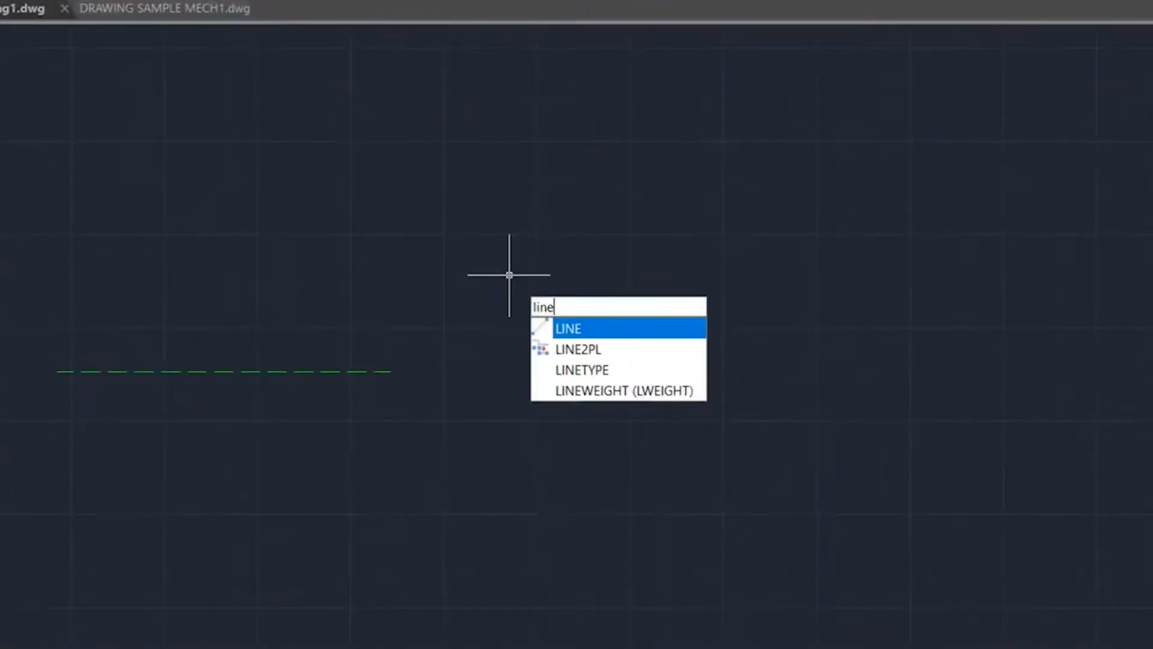
pyautogui.press('Return')
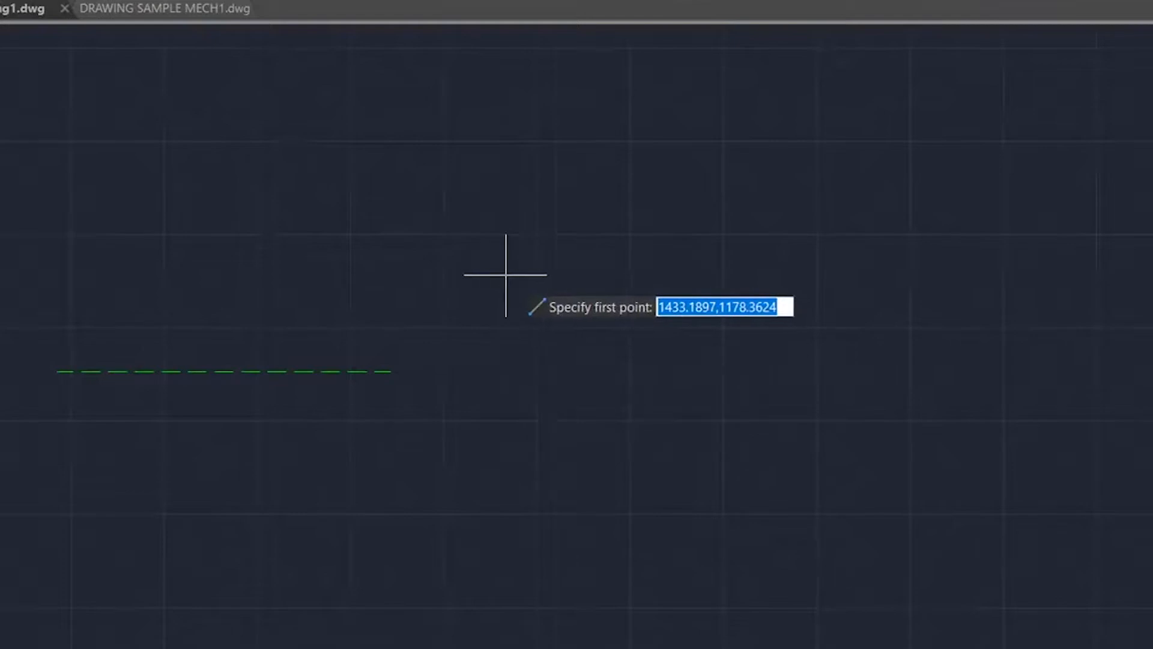
pyautogui.click(391, 371)
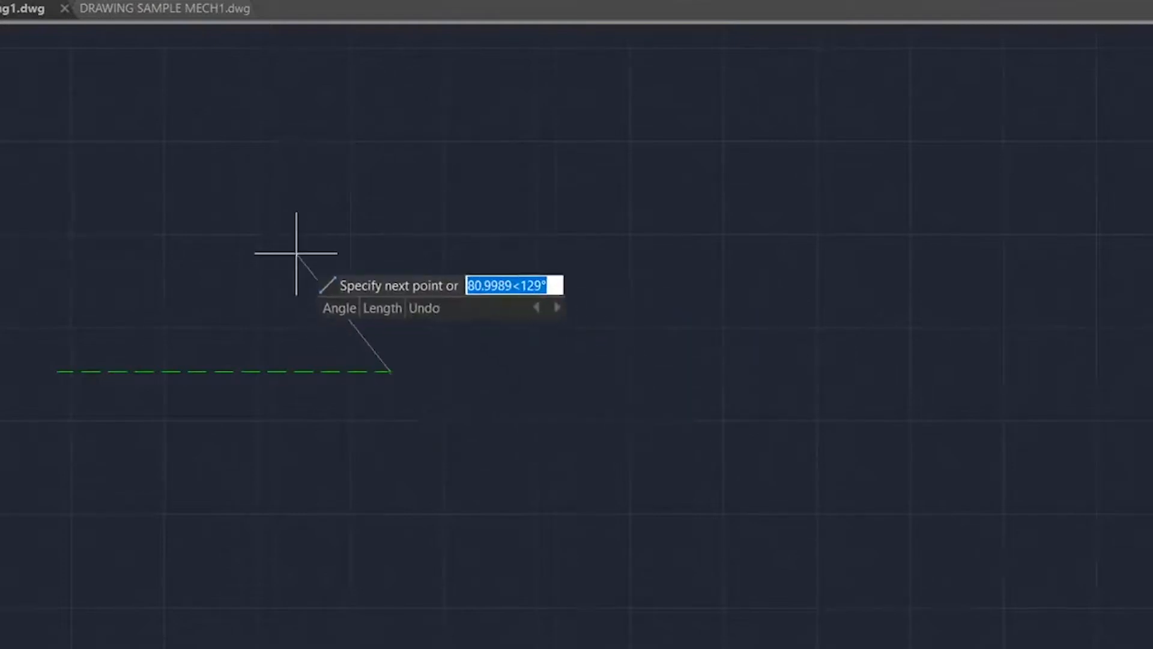
pyautogui.click(339, 308)
pyautogui.write('135')
pyautogui.press('Return')
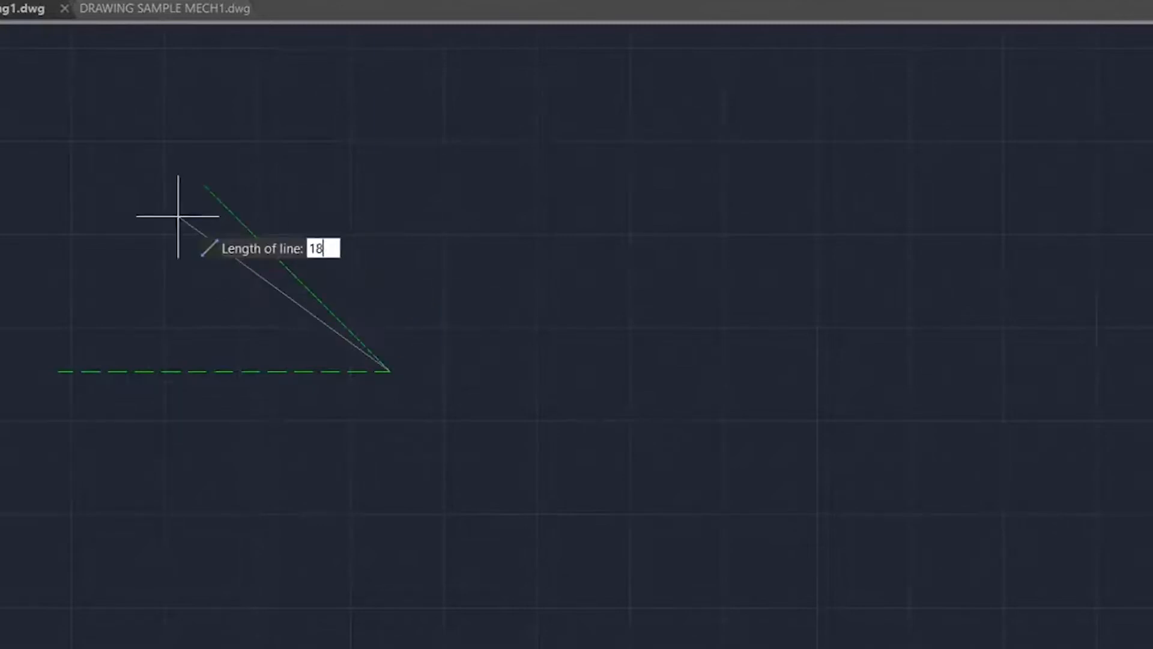
pyautogui.press('Return')
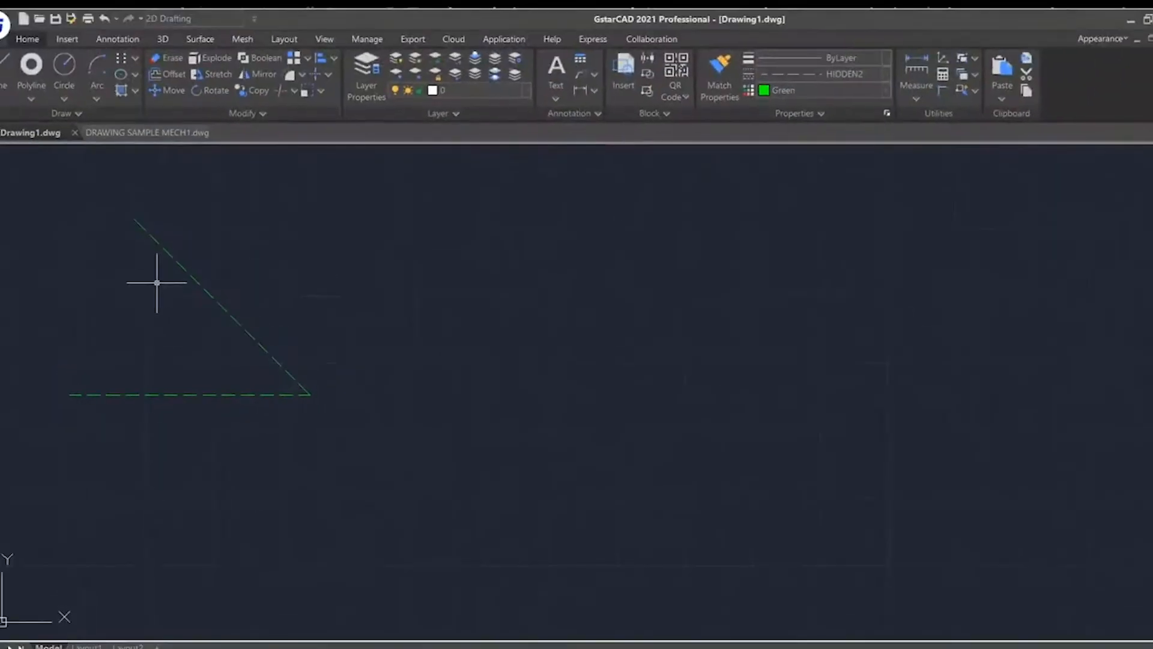
# Make CENTER the current linetype and cyan the current color for new objects
pyautogui.click(880, 74)
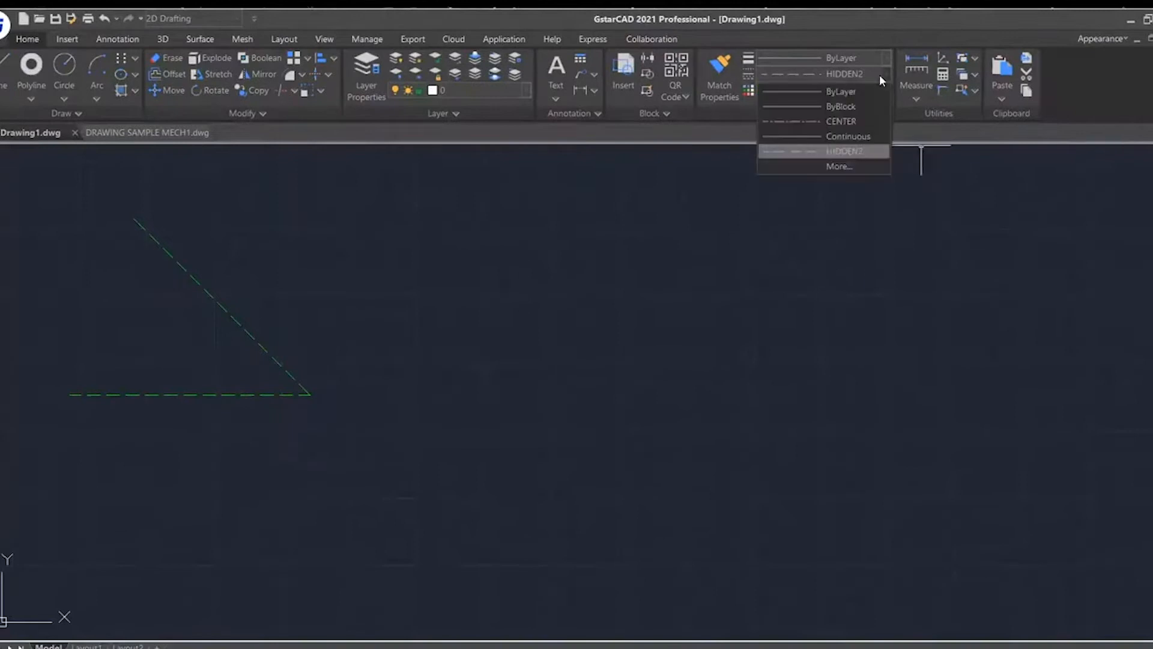
pyautogui.click(864, 123)
pyautogui.click(871, 91)
pyautogui.click(835, 183)
# Set the current object linetype scale to 1 in the Linetype Manager
pyautogui.click(870, 79)
pyautogui.click(839, 166)
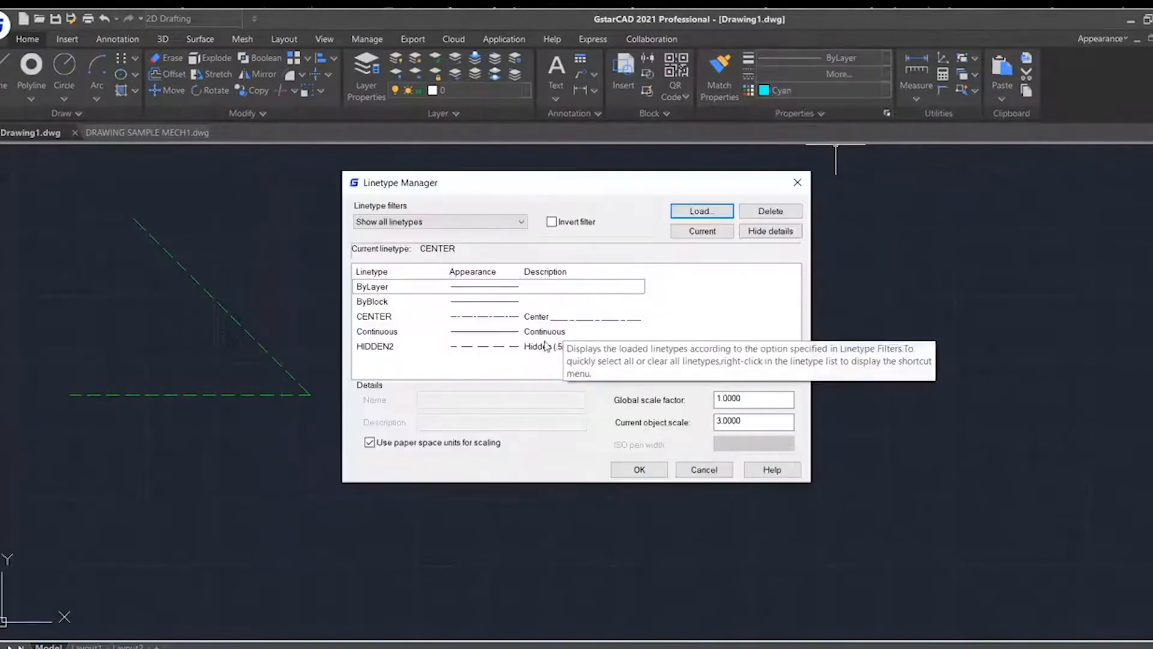
pyautogui.click(507, 317)
pyautogui.click(721, 422)
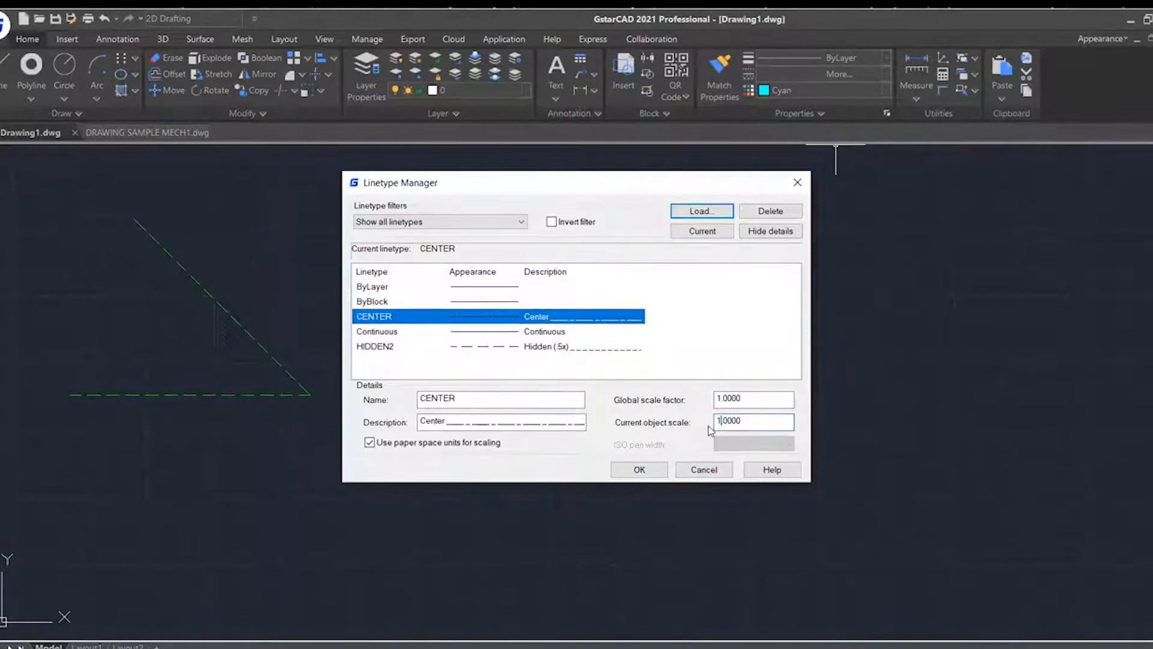
pyautogui.click(665, 476)
# Draw a short vertical line downward from a point near the left end of the green horizontal line
pyautogui.click(7, 69)
pyautogui.click(111, 395)
pyautogui.click(111, 472)
pyautogui.press('Escape')
# Return the current linetype and color for new objects to ByLayer
pyautogui.click(852, 74)
pyautogui.click(838, 92)
pyautogui.click(834, 89)
pyautogui.click(830, 112)
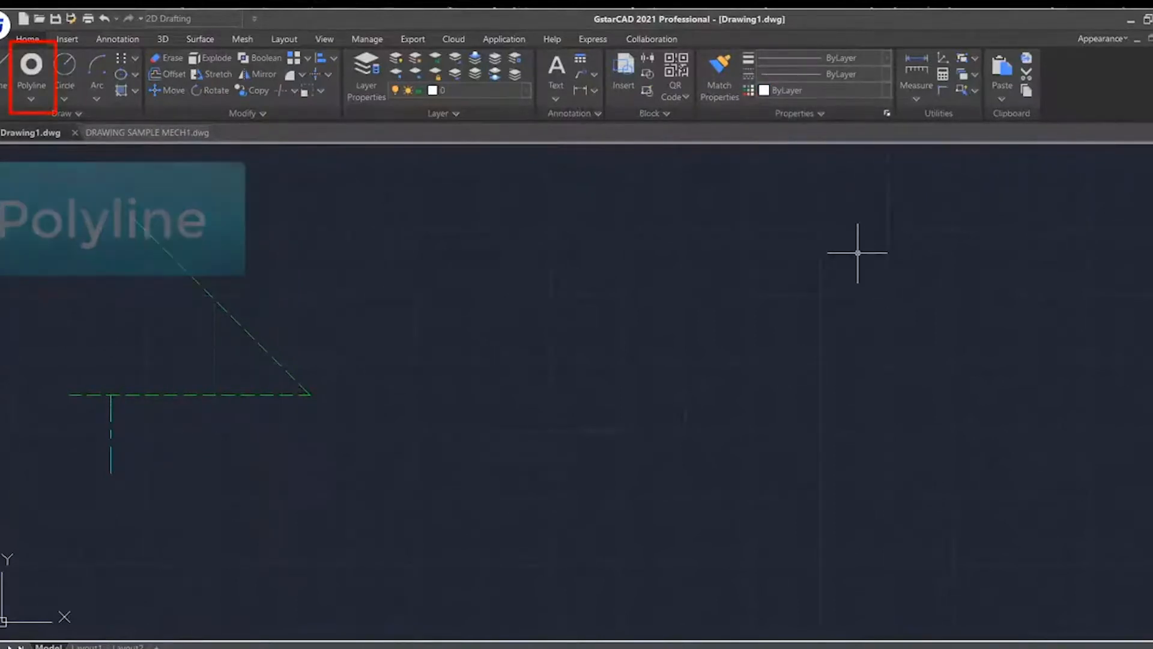
# Start a polyline in the empty area right of the existing lines with a horizontal segment 114 units long
pyautogui.click(30, 97)
pyautogui.click(47, 119)
pyautogui.click(31, 68)
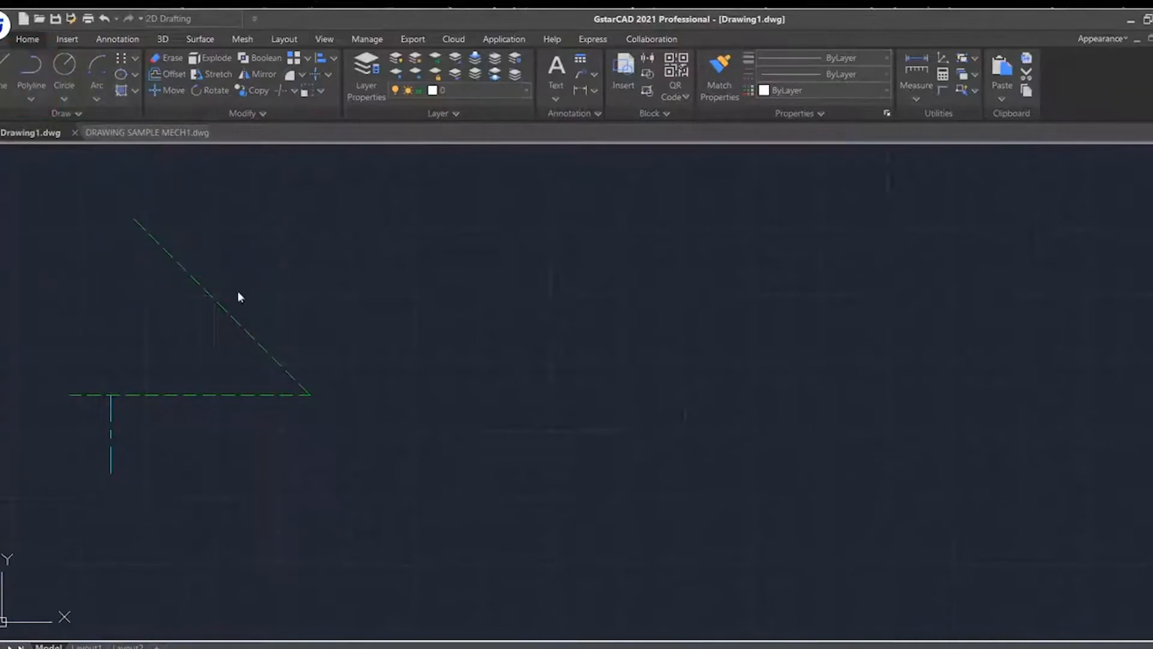
pyautogui.click(507, 286)
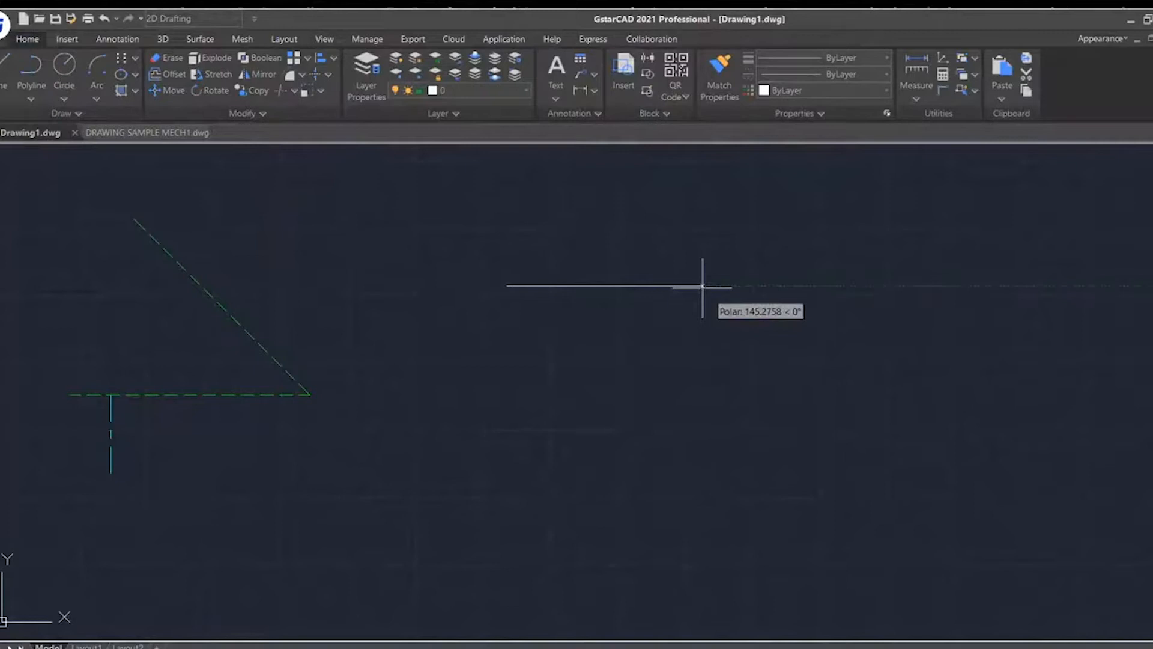
pyautogui.write('11')
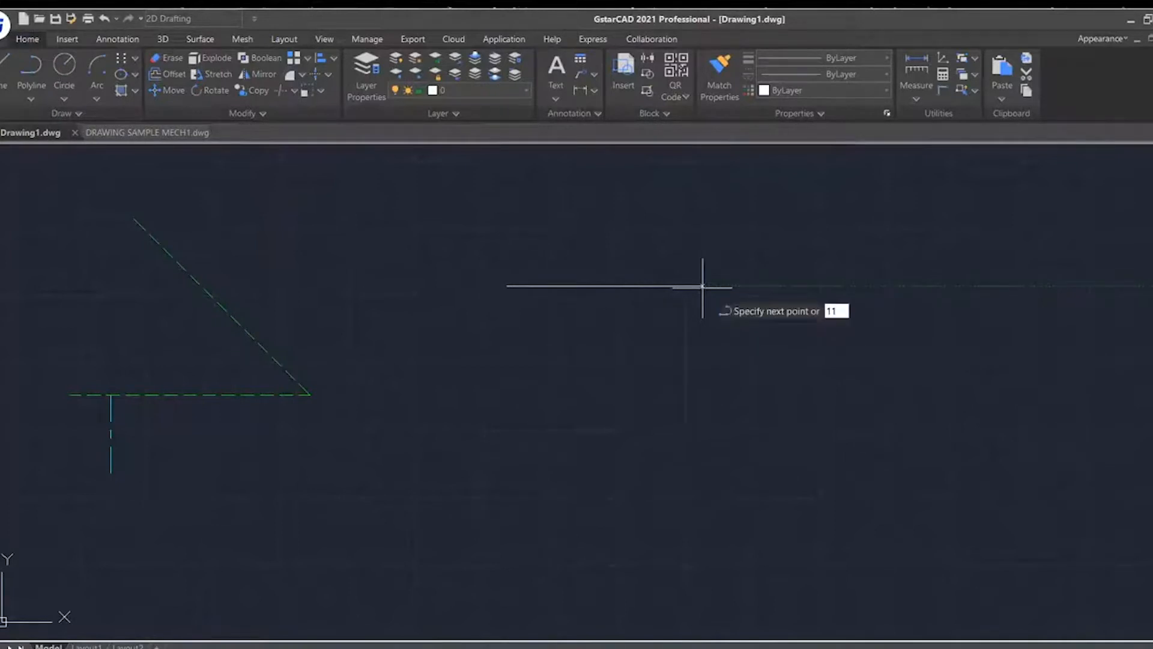
pyautogui.write('4')
pyautogui.press('Return')
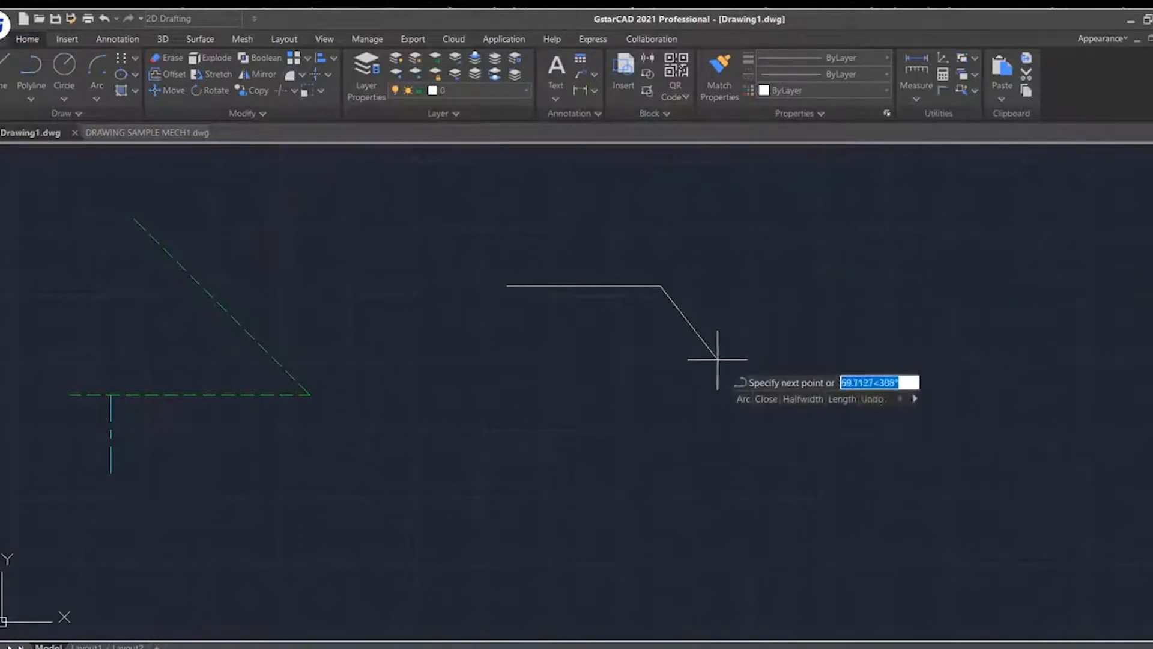
# Complete the polyline as a square with a 114-unit downward segment, a bottom side, and a final side back to the start point
pyautogui.write('114')
pyautogui.press('Return')
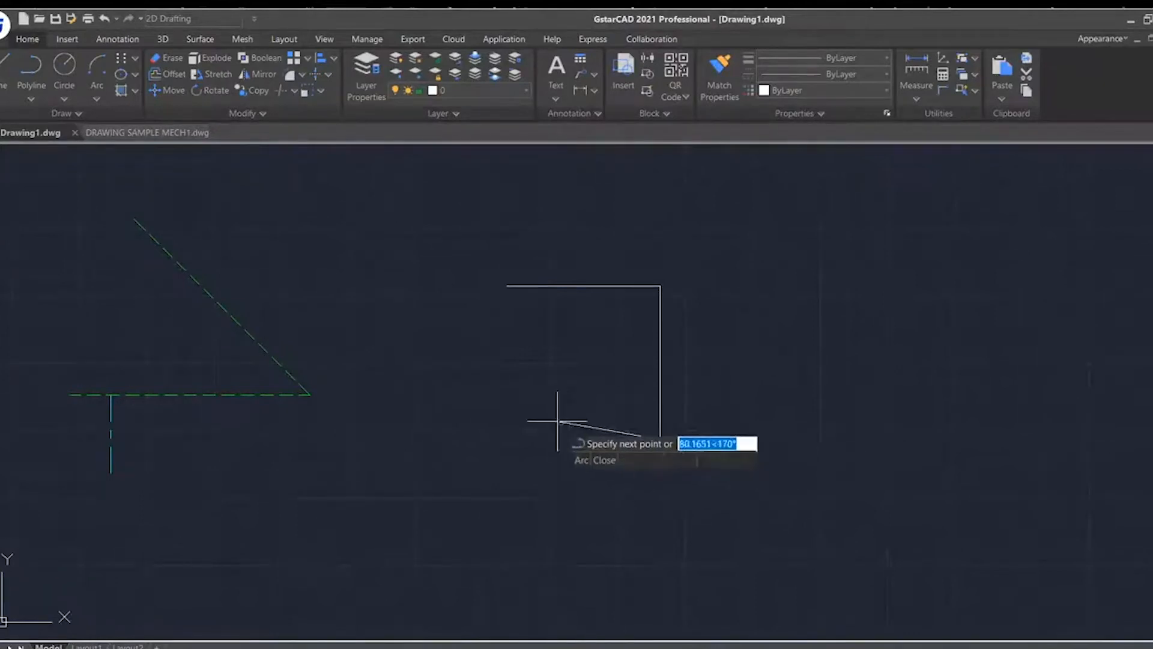
pyautogui.click(507, 439)
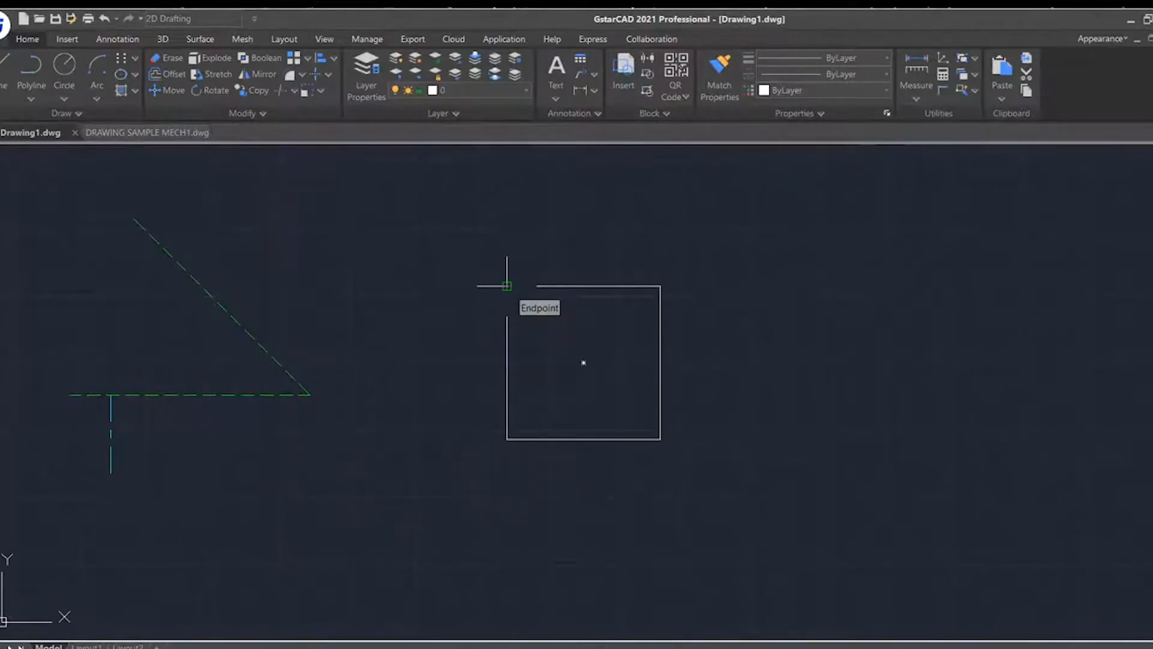
pyautogui.rightClick(507, 286)
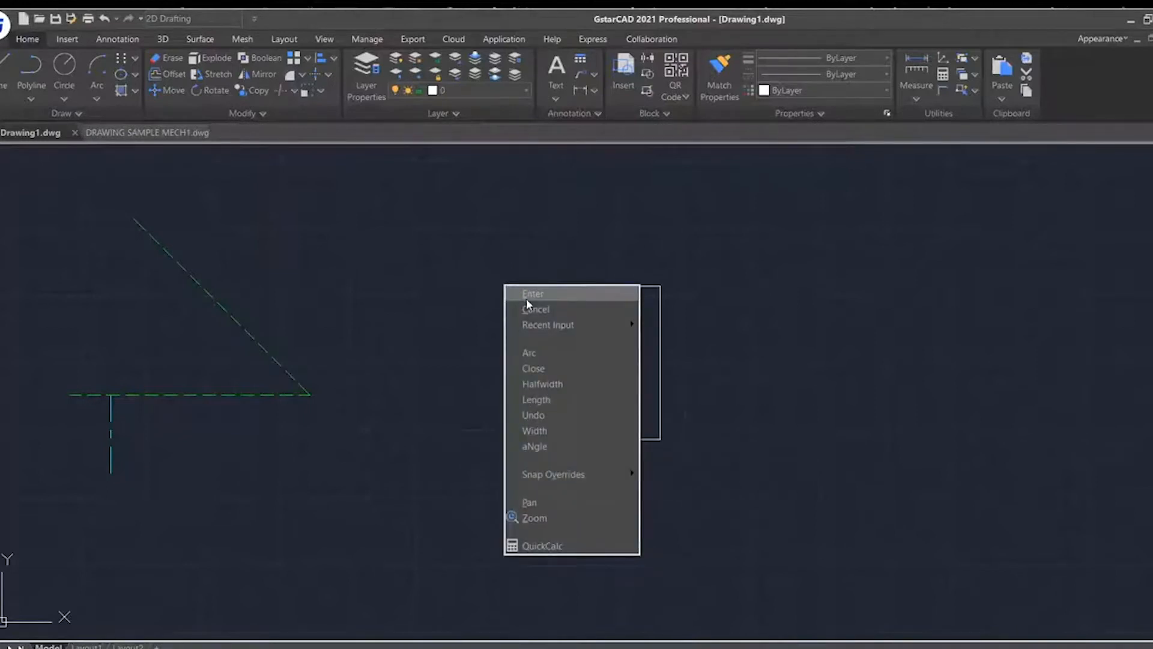
pyautogui.click(526, 296)
# Draw a second square polyline in the empty area right of the first square, closing it with the Close option
pyautogui.click(31, 69)
pyautogui.click(780, 275)
pyautogui.click(926, 275)
pyautogui.click(926, 427)
pyautogui.click(784, 426)
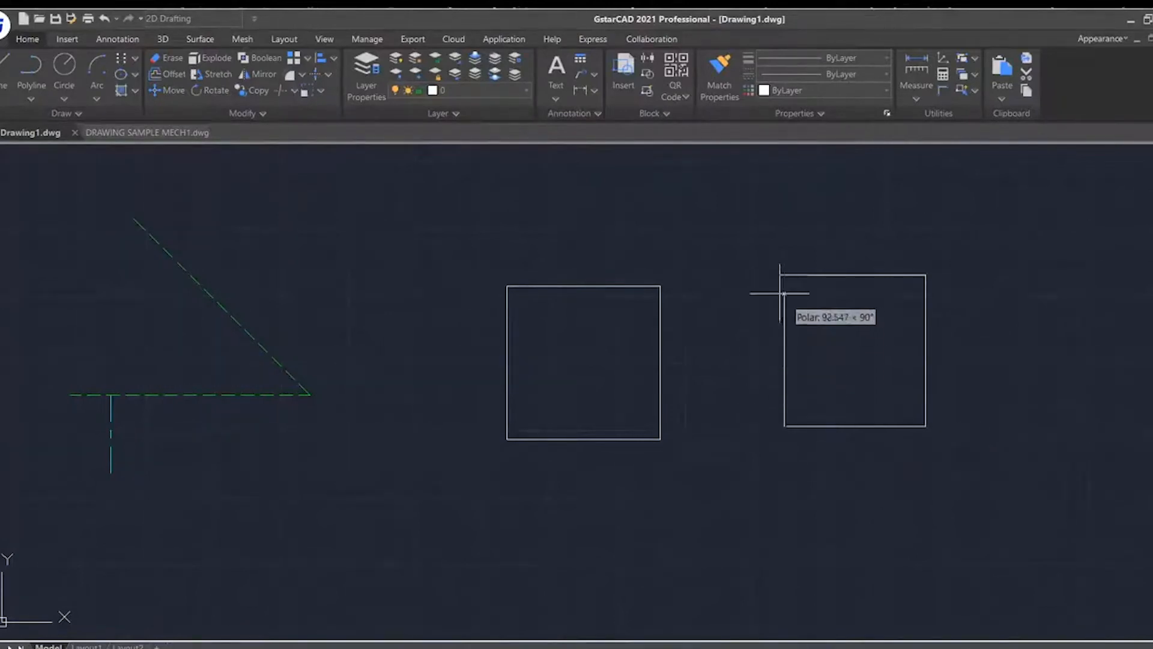
pyautogui.click(779, 274)
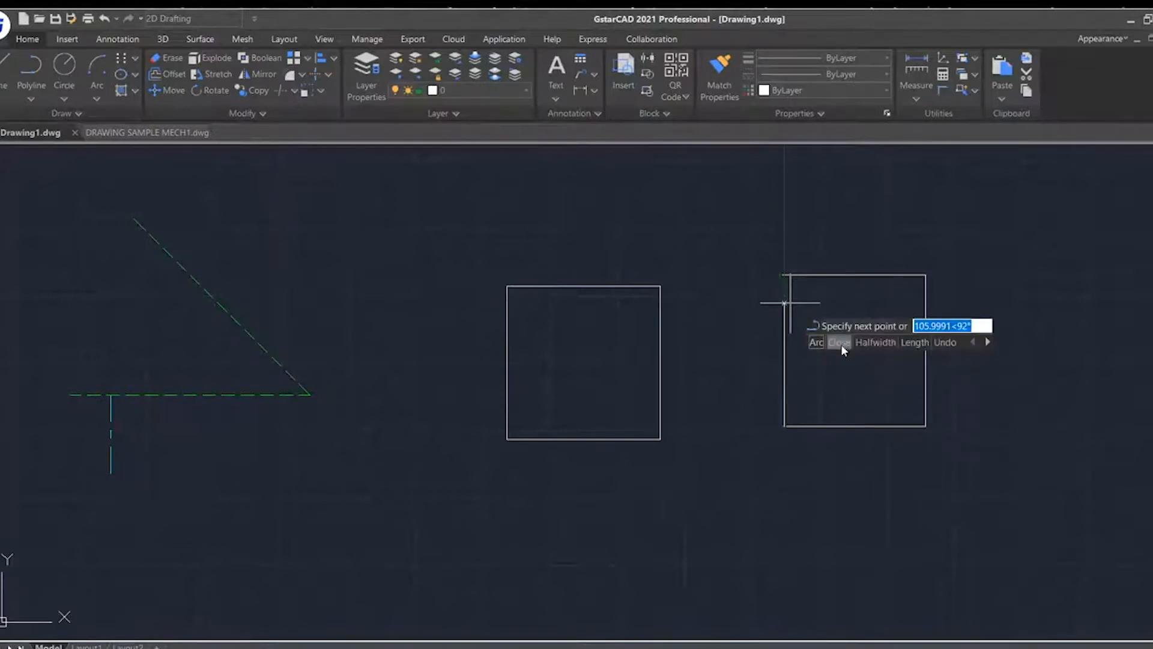
pyautogui.click(841, 345)
# Delete the second square polyline
pyautogui.click(1060, 202)
pyautogui.click(811, 508)
pyautogui.press('Delete')
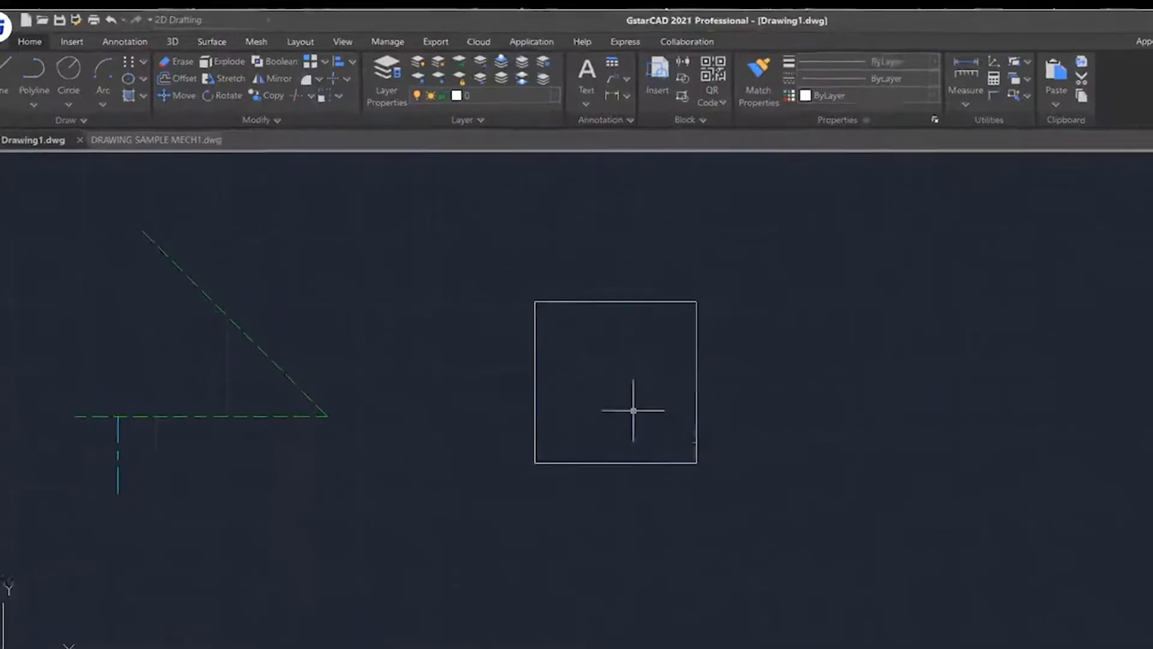
# Fillet all corners of the remaining square at once with the Polyline option and a specified radius
pyautogui.click(302, 74)
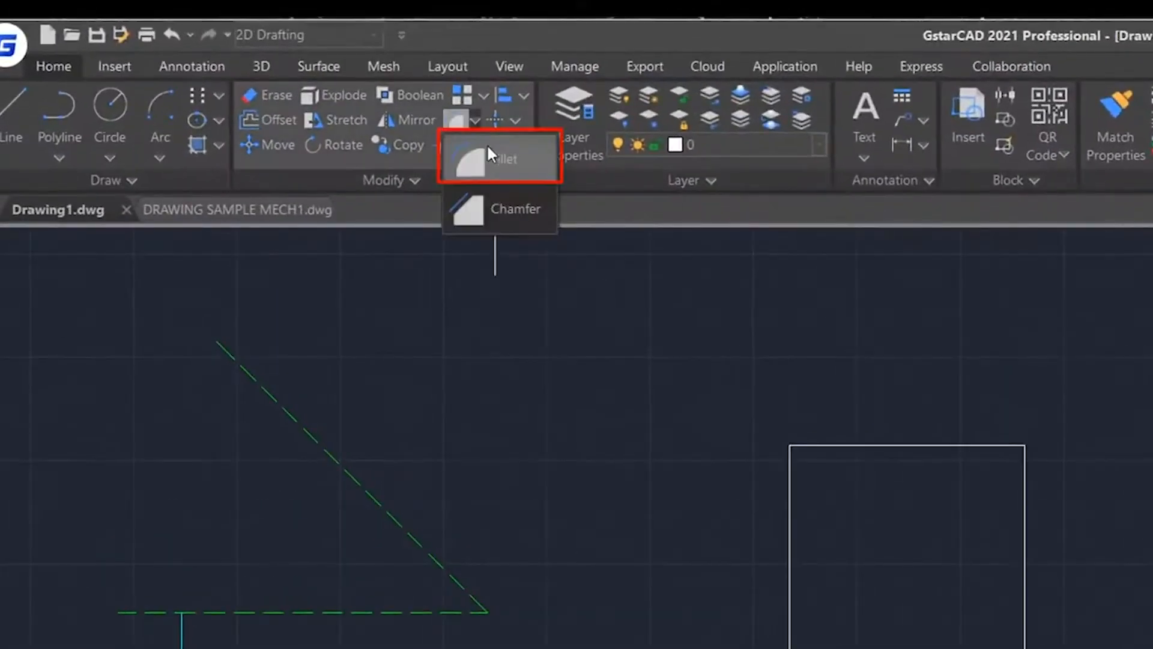
pyautogui.click(487, 150)
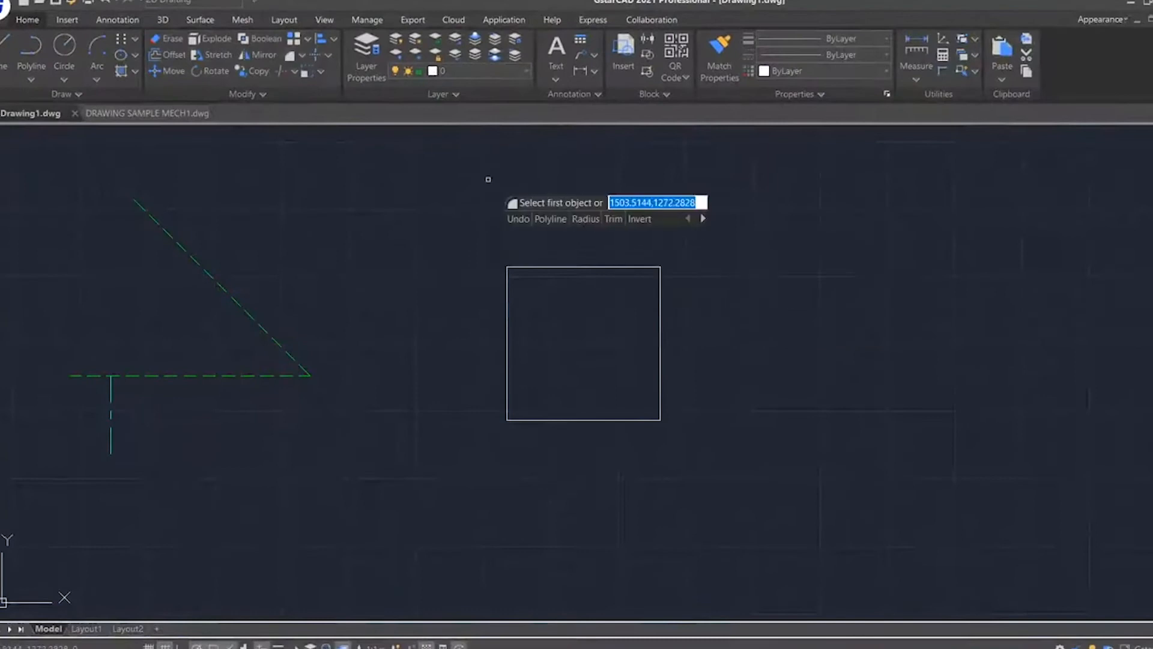
pyautogui.click(551, 218)
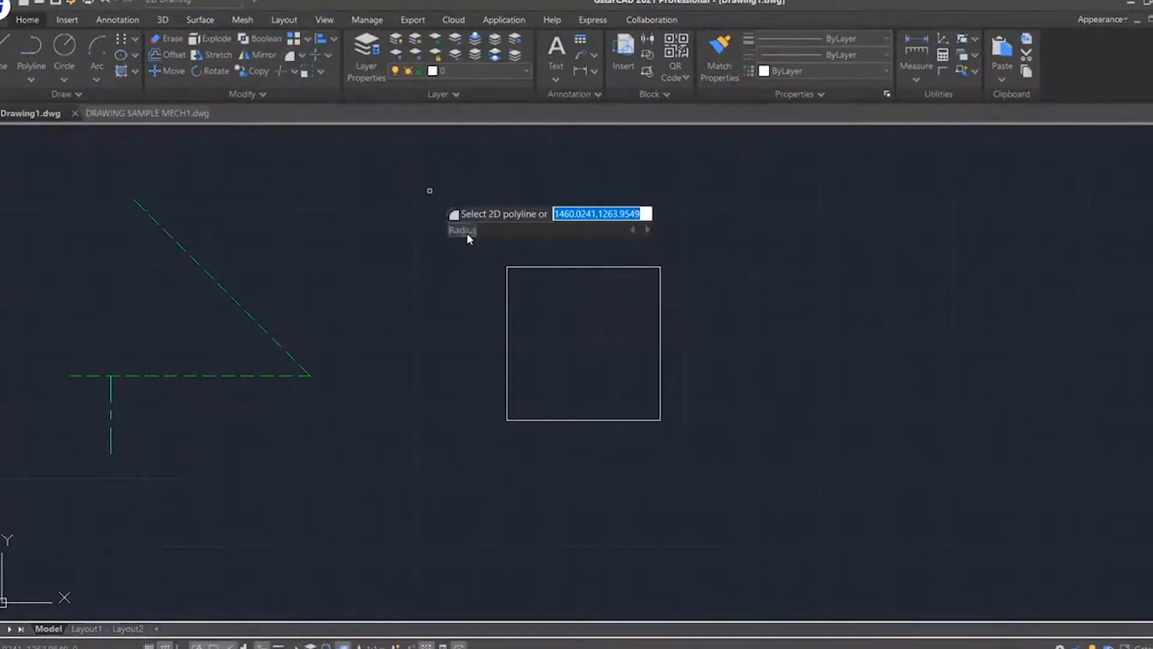
pyautogui.click(467, 233)
pyautogui.write('1')
pyautogui.press('Return')
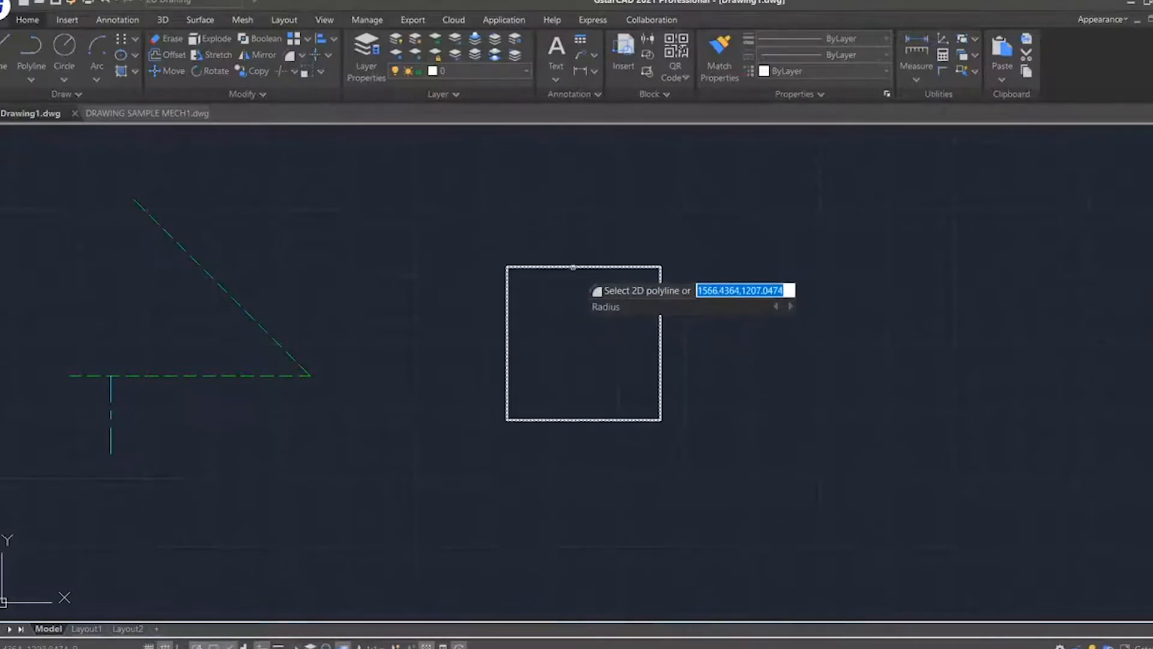
pyautogui.click(564, 266)
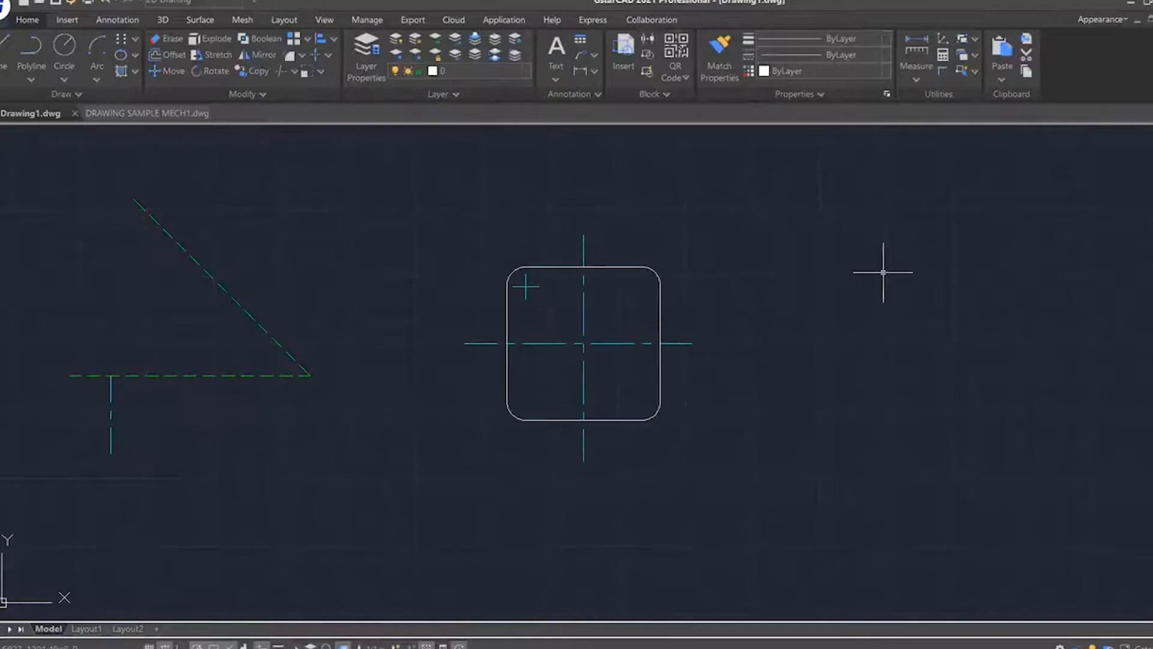
# Draw a small rectangle in the empty area up and to the right of the rounded square
pyautogui.click(31, 78)
pyautogui.click(66, 134)
pyautogui.click(783, 181)
pyautogui.click(865, 254)
# Draw a tilted Rotated Rectangle below the small rectangle
pyautogui.click(35, 78)
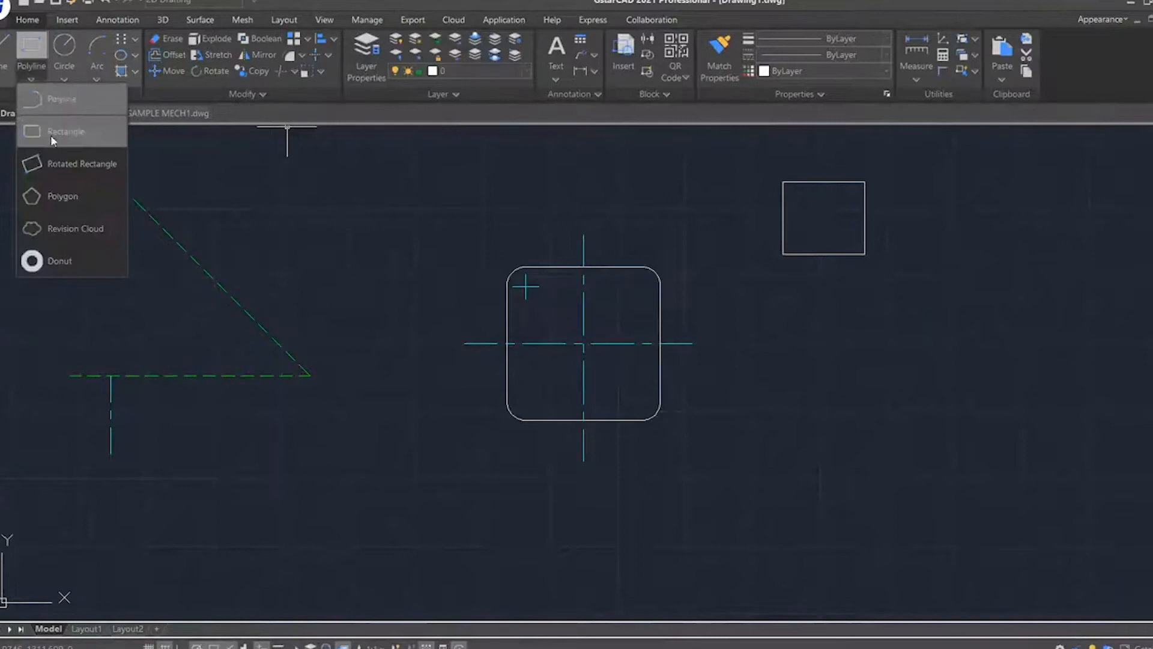
pyautogui.click(67, 163)
pyautogui.click(839, 328)
pyautogui.click(877, 427)
pyautogui.click(997, 329)
# Draw a five-sided polygon beside the small rectangle, above the rotated rectangle
pyautogui.click(30, 78)
pyautogui.click(67, 193)
pyautogui.press('Return')
pyautogui.click(953, 190)
pyautogui.press('Return')
pyautogui.click(1005, 172)
# Draw a closed revision cloud to the right of the pentagon
pyautogui.click(31, 78)
pyautogui.click(66, 224)
pyautogui.click(1044, 249)
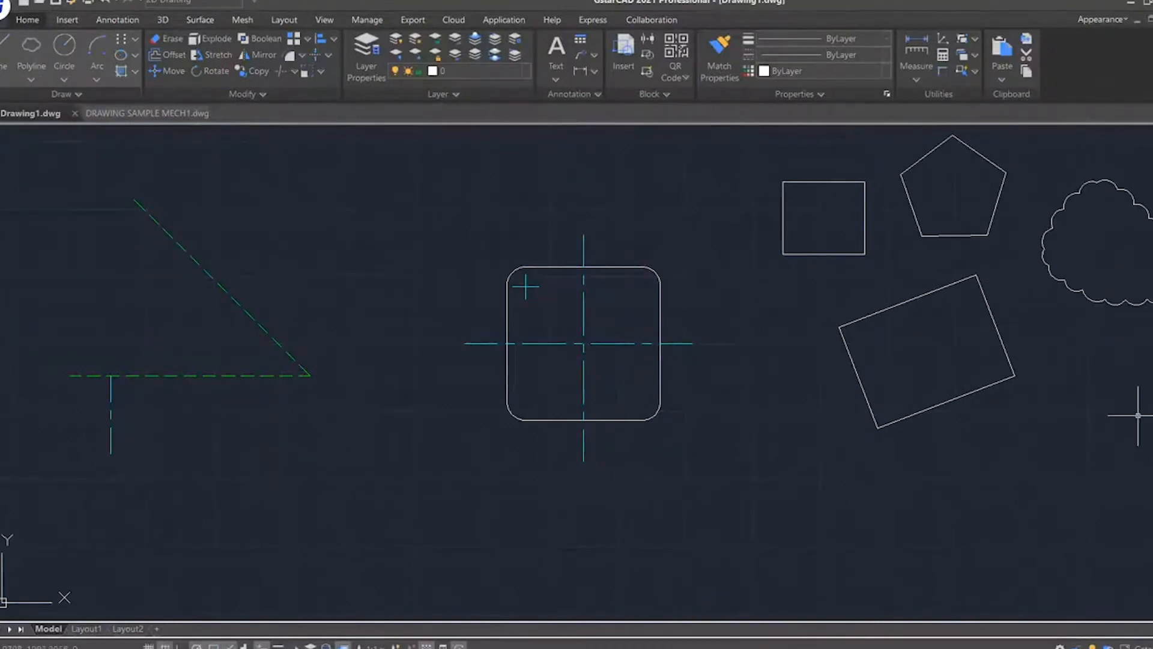
# Place two donuts side by side below the rotated rectangle, accepting the default inner and outer diameters
pyautogui.click(30, 79)
pyautogui.click(60, 258)
pyautogui.press('Return')
pyautogui.press('Return')
pyautogui.click(918, 498)
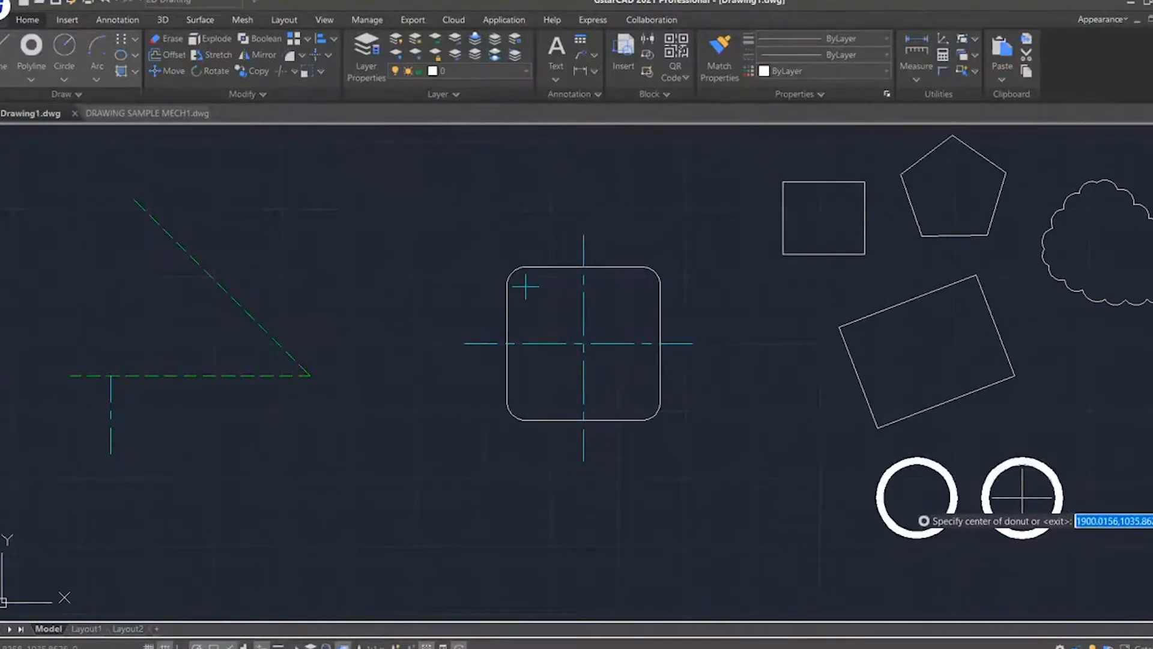
pyautogui.click(1022, 498)
pyautogui.press('Return')
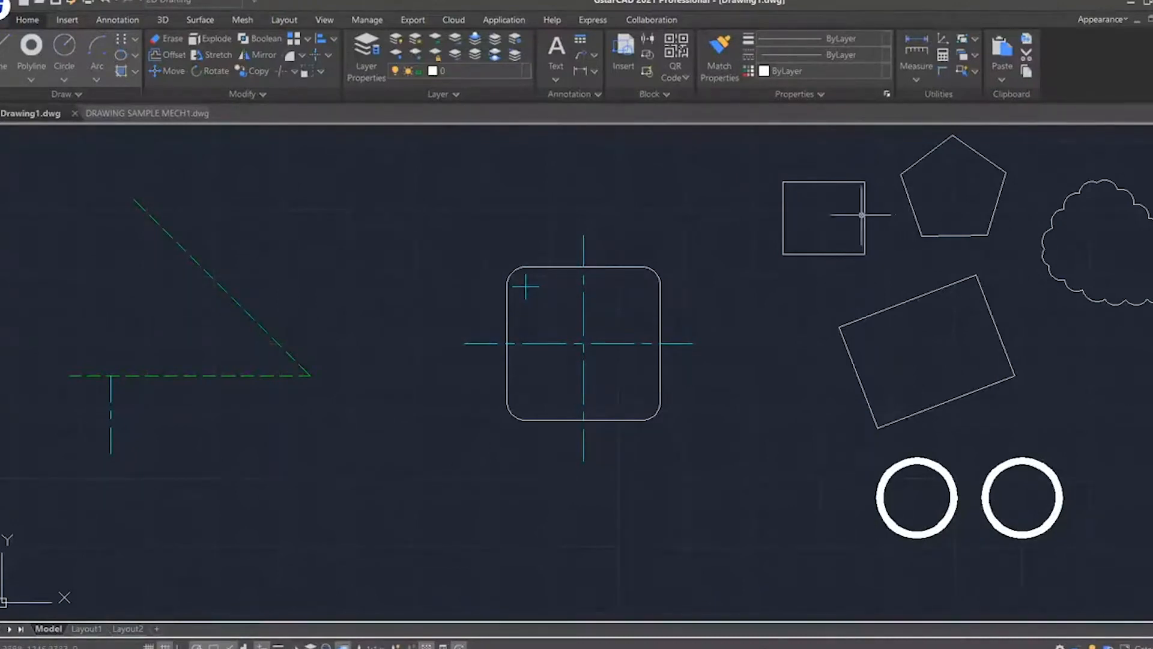
# Reshape the small rectangle with its grips by stretching one corner downward and one edge upward, and shift the whole shape
pyautogui.click(844, 180)
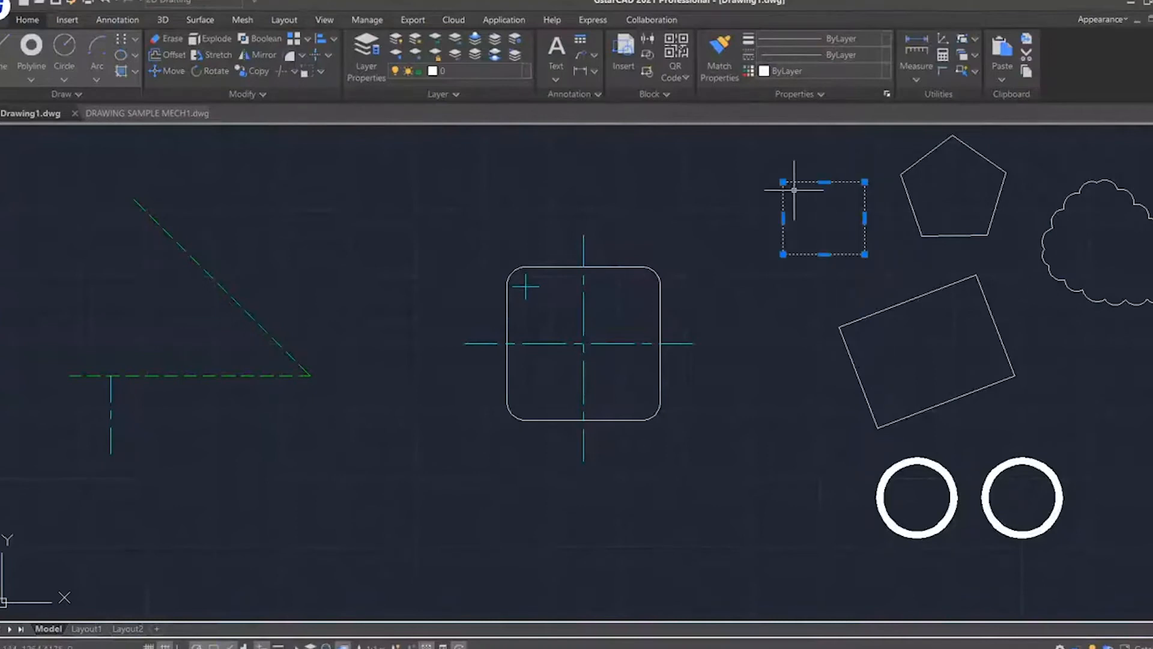
pyautogui.click(783, 181)
pyautogui.click(768, 377)
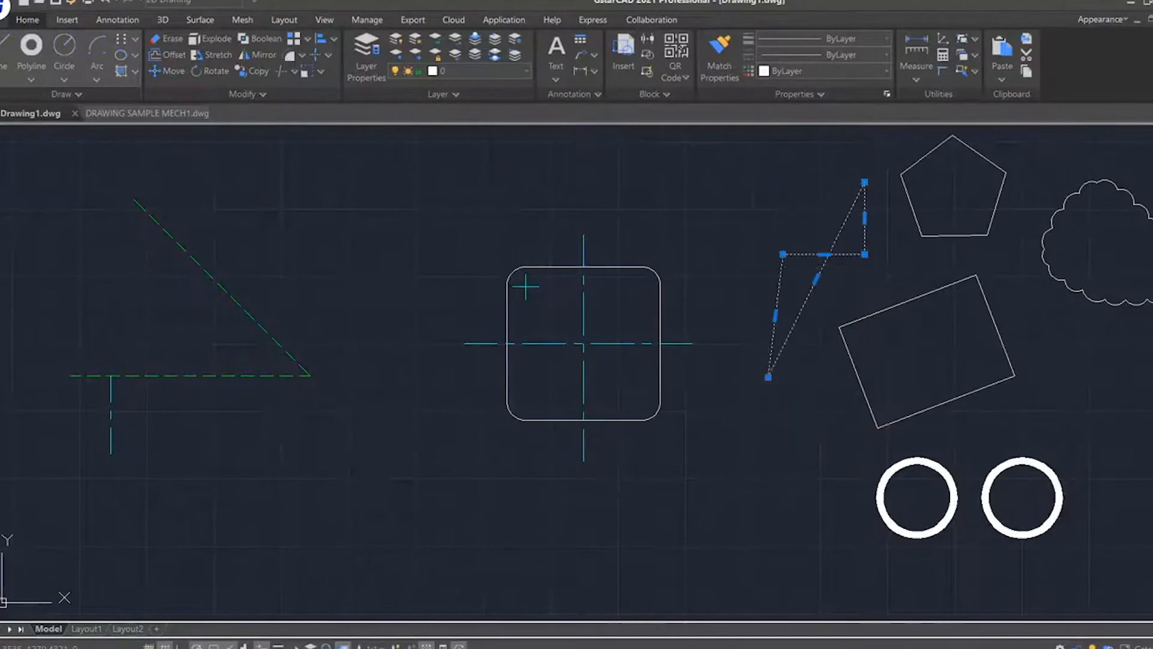
pyautogui.click(826, 255)
pyautogui.click(745, 175)
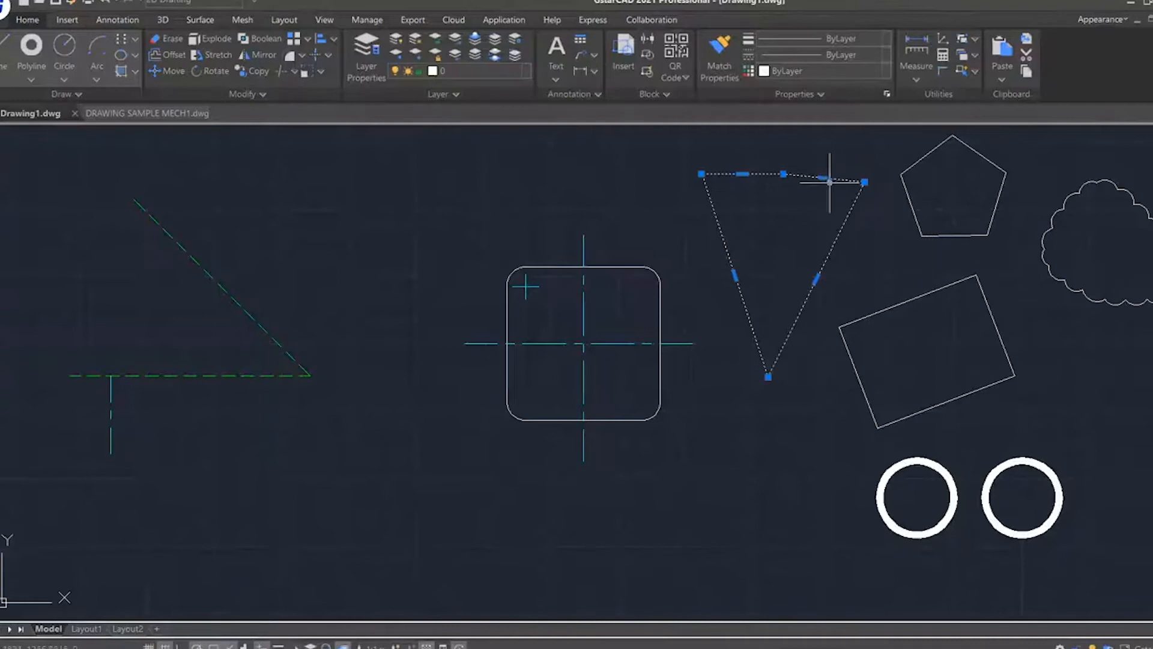
pyautogui.moveTo(717, 225); pyautogui.dragTo(749, 193)
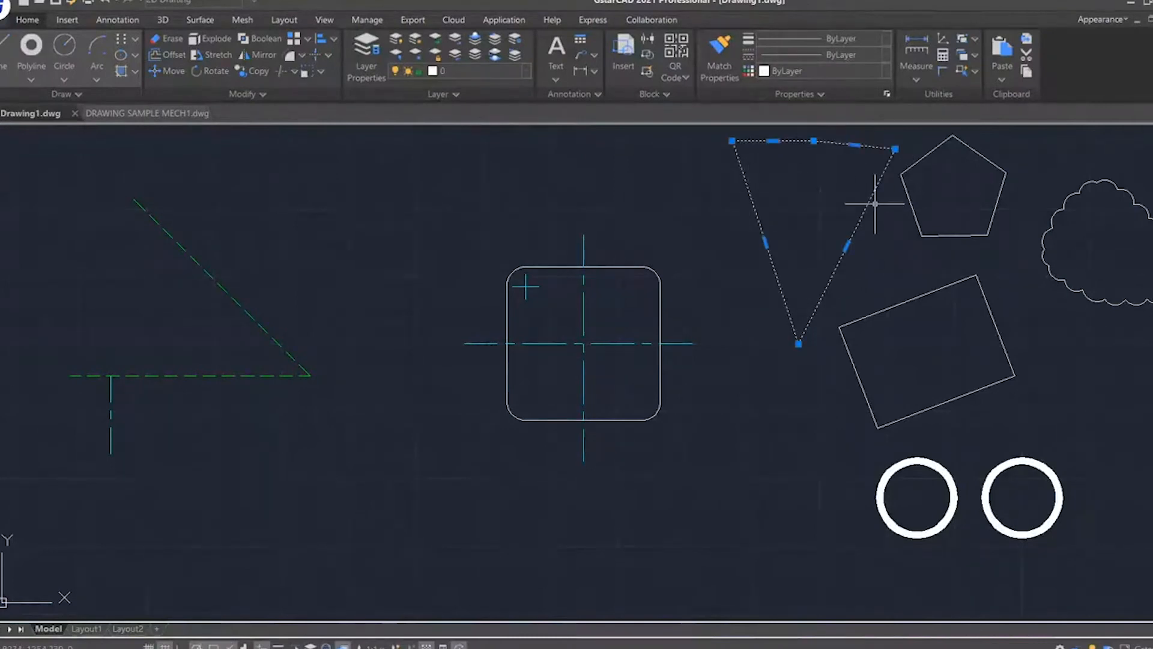
pyautogui.press('Escape')
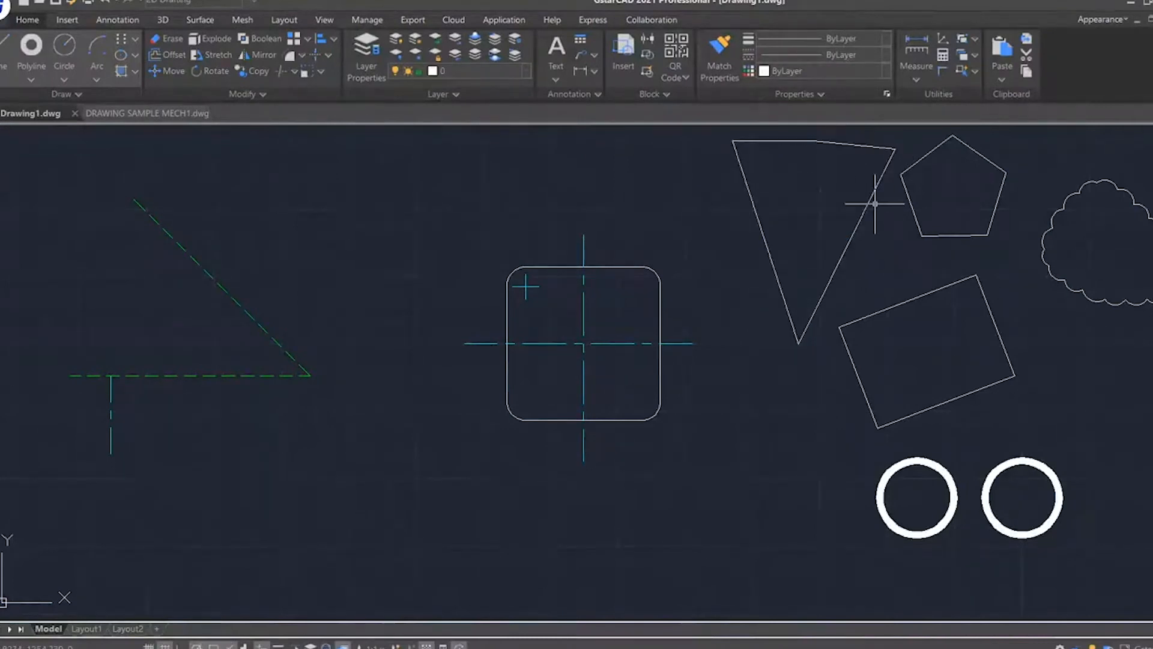
# Delete all the practice shapes to the right of the rounded square
pyautogui.scroll(-2, 1038, 232)
pyautogui.click(1141, 151)
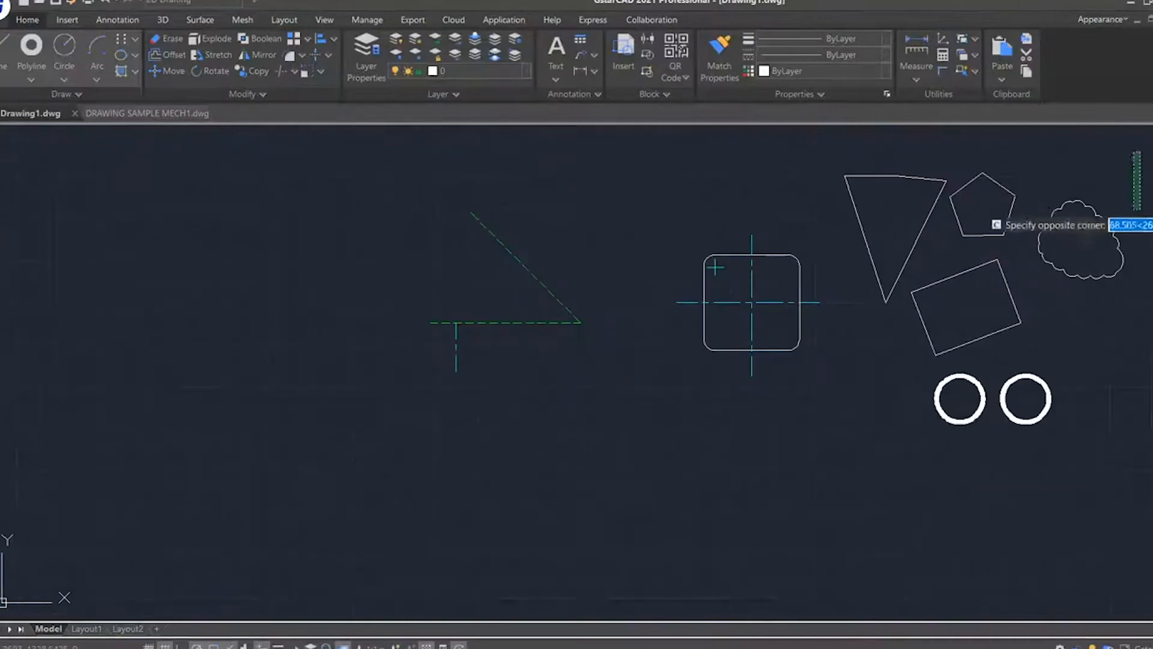
pyautogui.click(859, 493)
pyautogui.press('Delete')
# Draw a 45° Start, Center, Angle arc from the top of the short cyan line to the diagonal, centered on the green lines' corner
pyautogui.scroll(2, 880, 296)
pyautogui.moveTo(880, 296)
pyautogui.mouseDown(button='middle')
pyautogui.moveTo(896, 368)
pyautogui.moveTo(916, 361)
pyautogui.mouseUp(button='middle')
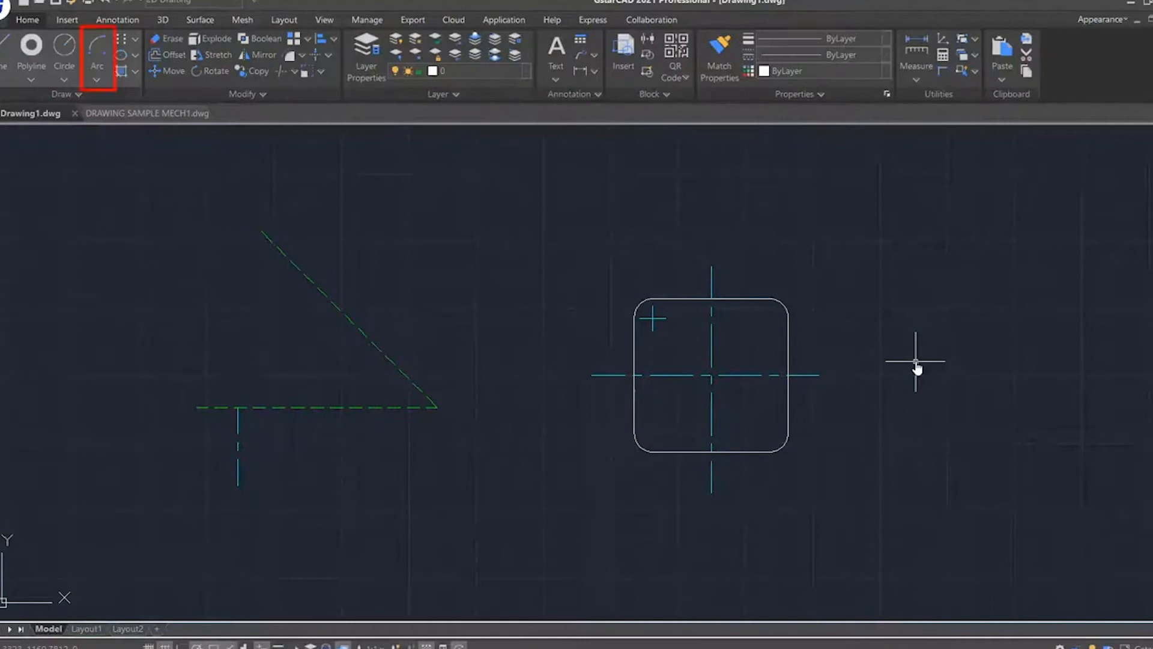
pyautogui.click(95, 69)
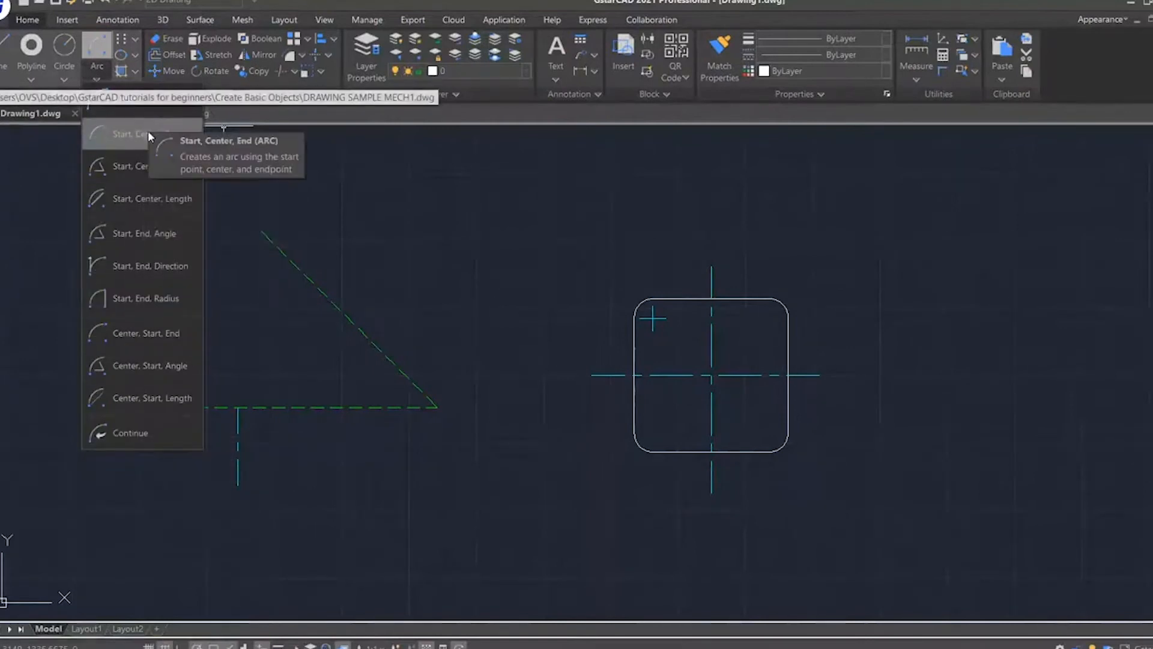
pyautogui.click(132, 176)
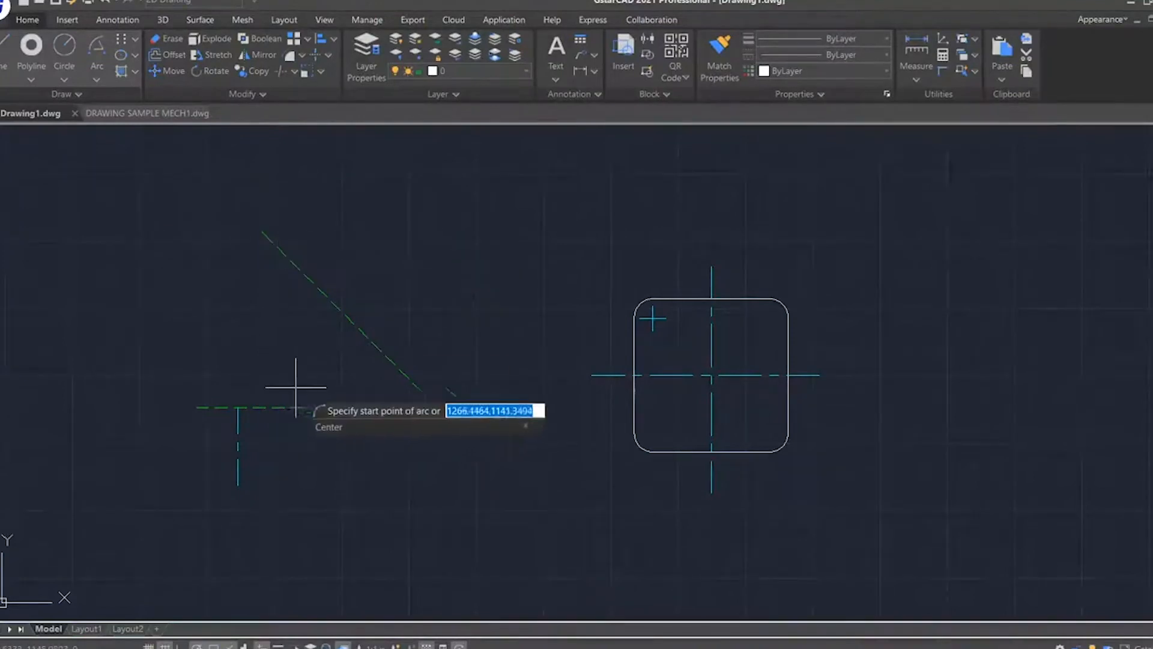
pyautogui.click(238, 408)
pyautogui.click(437, 408)
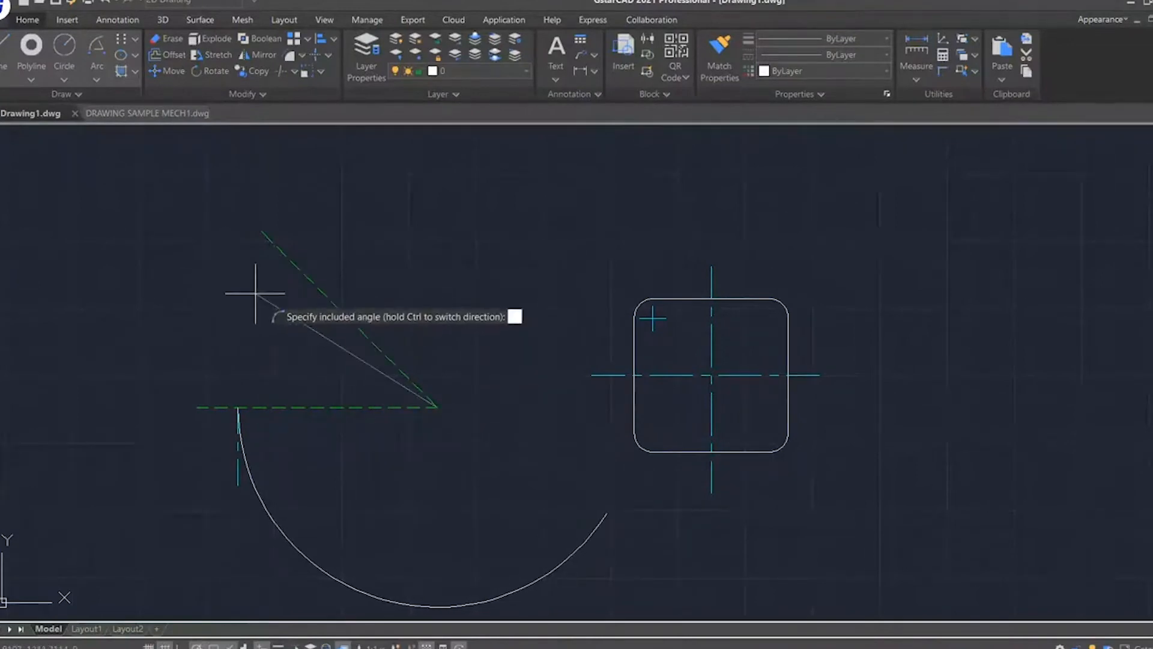
pyautogui.press('Return')
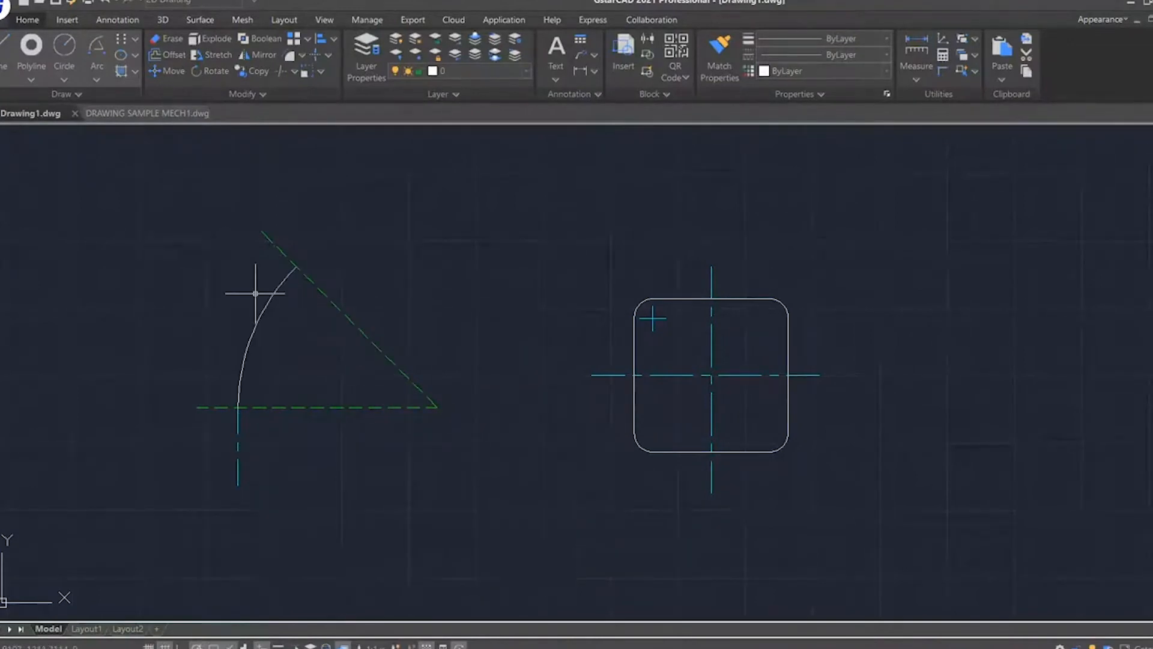
# Set the new arc's linetype to CENTER and its color to cyan
pyautogui.doubleClick(265, 307)
pyautogui.click(144, 203)
pyautogui.click(161, 207)
pyautogui.click(151, 242)
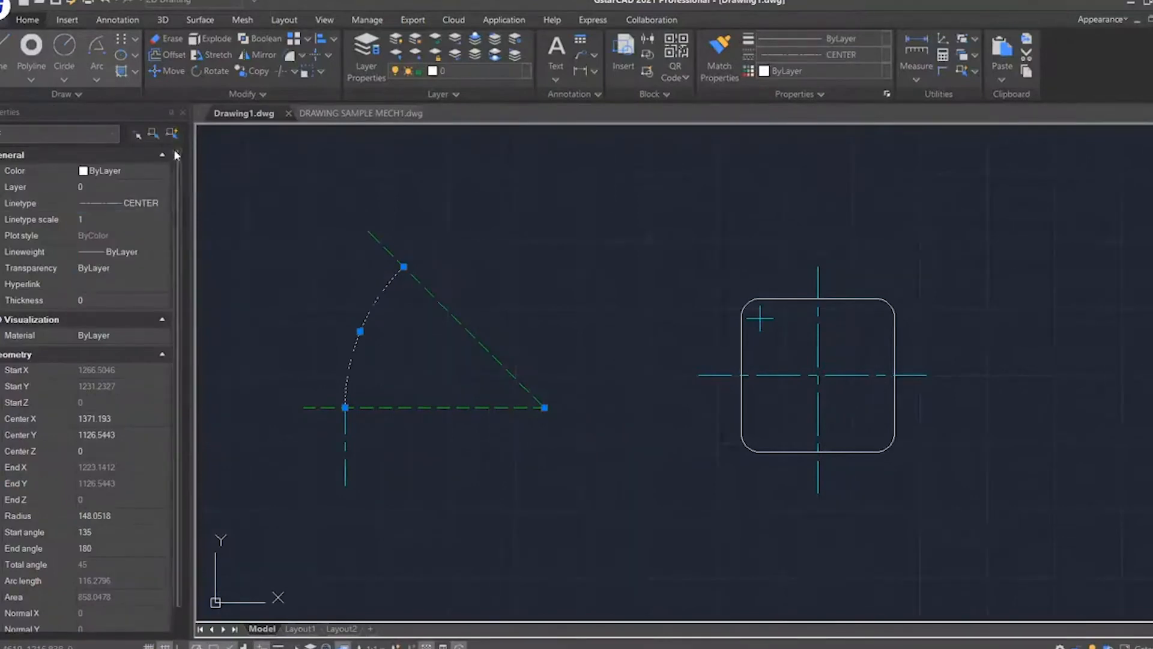
pyautogui.click(147, 172)
pyautogui.click(161, 172)
pyautogui.click(142, 243)
pyautogui.click(183, 113)
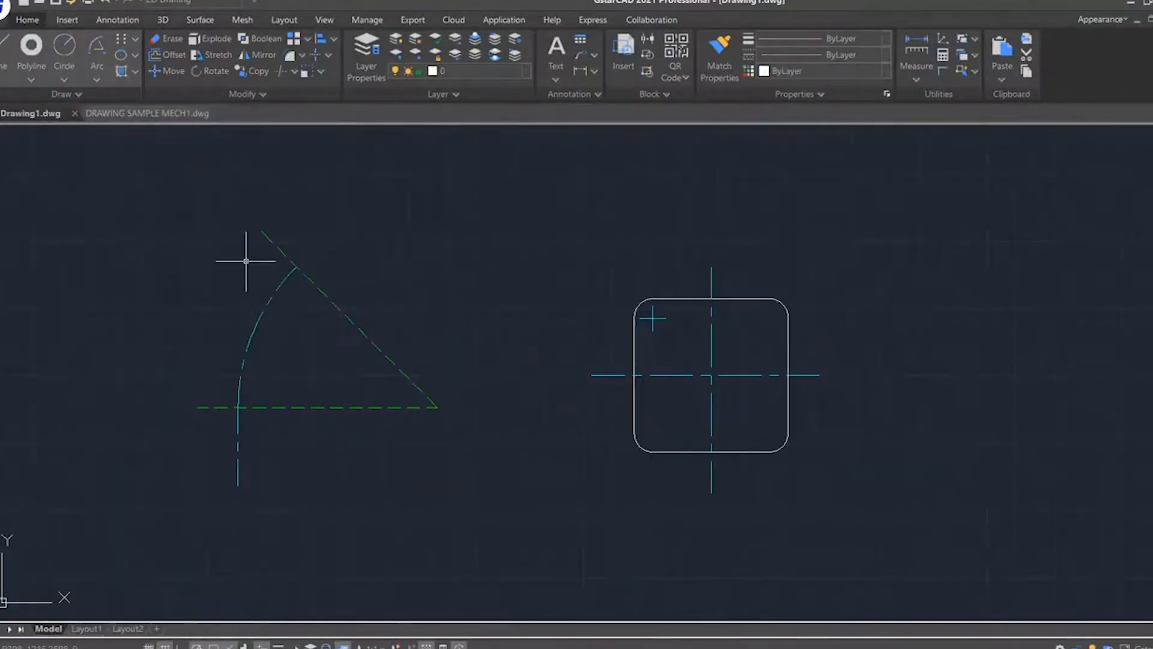
# Draw a small 3 Point arc in the empty area up and to the left of the existing geometry
pyautogui.click(96, 78)
pyautogui.click(109, 97)
pyautogui.scroll(-4, 319, 397)
pyautogui.click(201, 439)
pyautogui.click(208, 416)
pyautogui.click(234, 403)
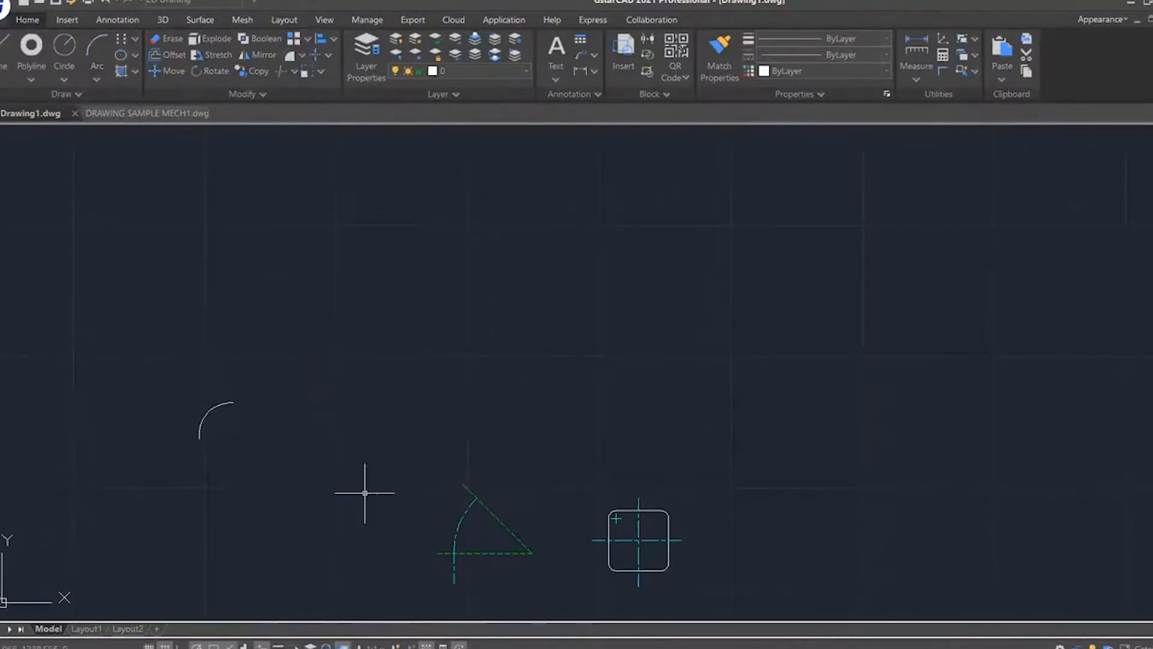
# Draw a Start, Center, Length arc above the small three-point arc
pyautogui.click(96, 77)
pyautogui.click(142, 200)
pyautogui.click(241, 305)
pyautogui.click(324, 276)
pyautogui.click(332, 343)
# Draw a shallow Start, End, Radius arc with level endpoints, up and to the left of the previous arc
pyautogui.click(94, 81)
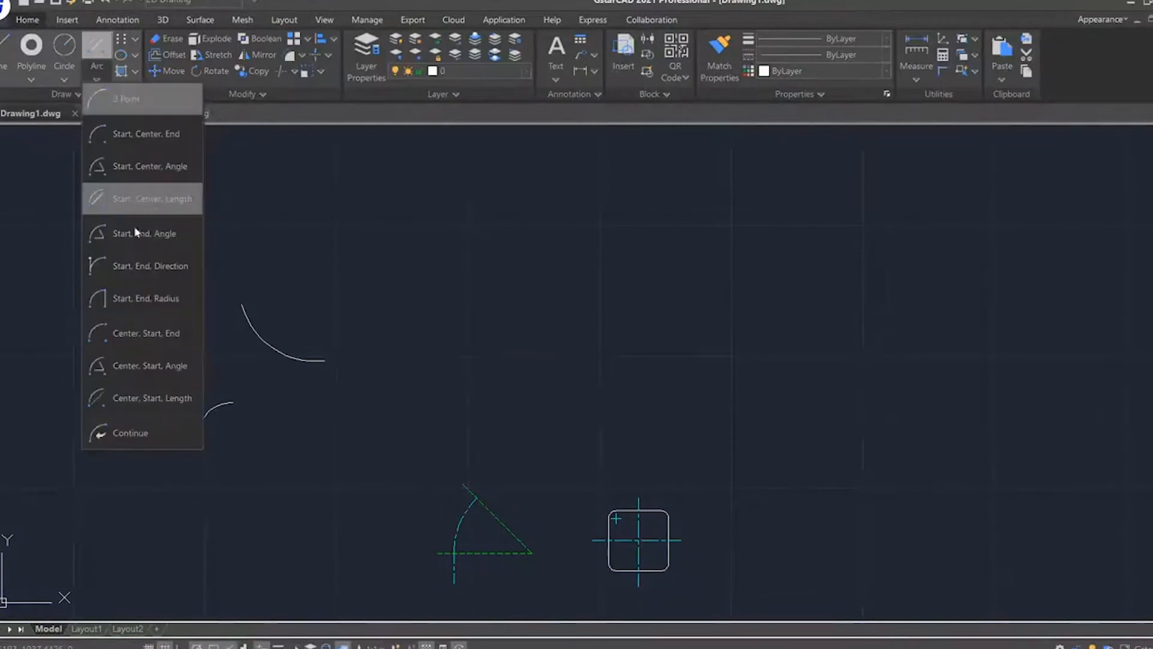
pyautogui.click(136, 298)
pyautogui.click(94, 219)
pyautogui.click(186, 220)
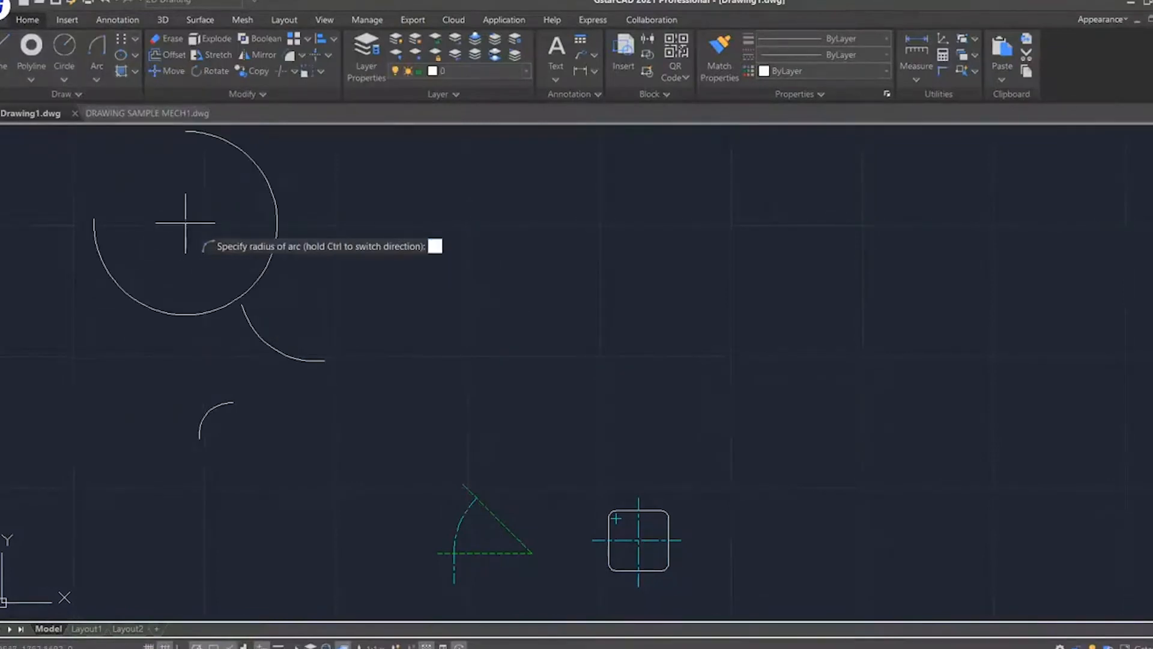
pyautogui.click(122, 201)
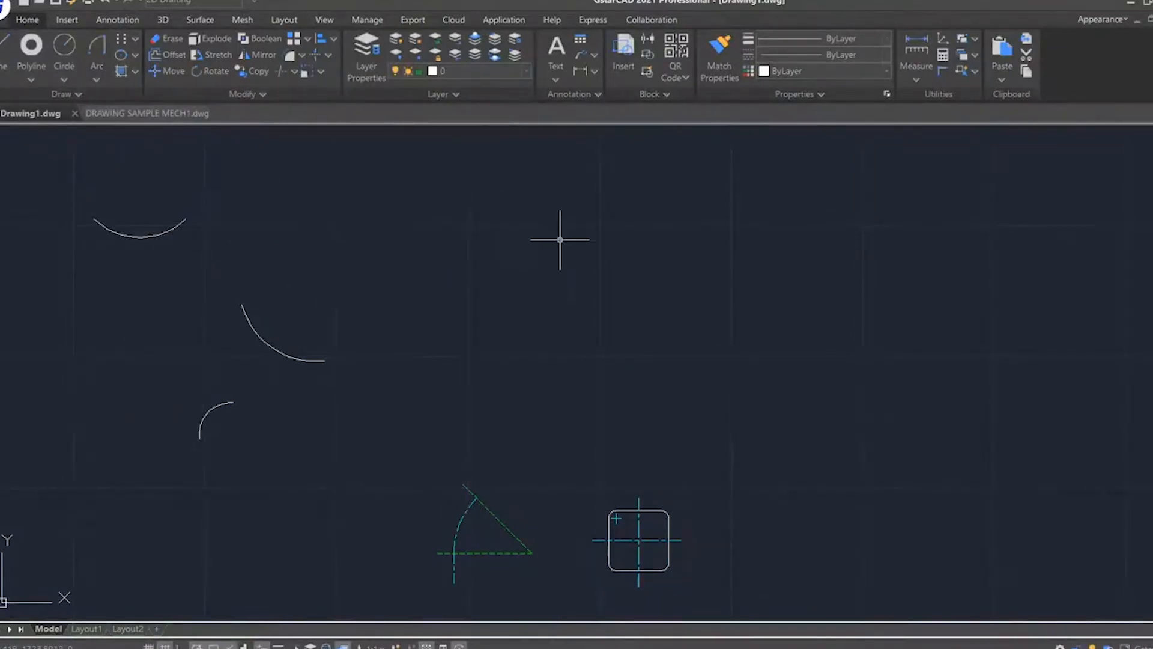
# Draw a Center, Start, Angle arc to the right of the shallow radius arc
pyautogui.click(96, 80)
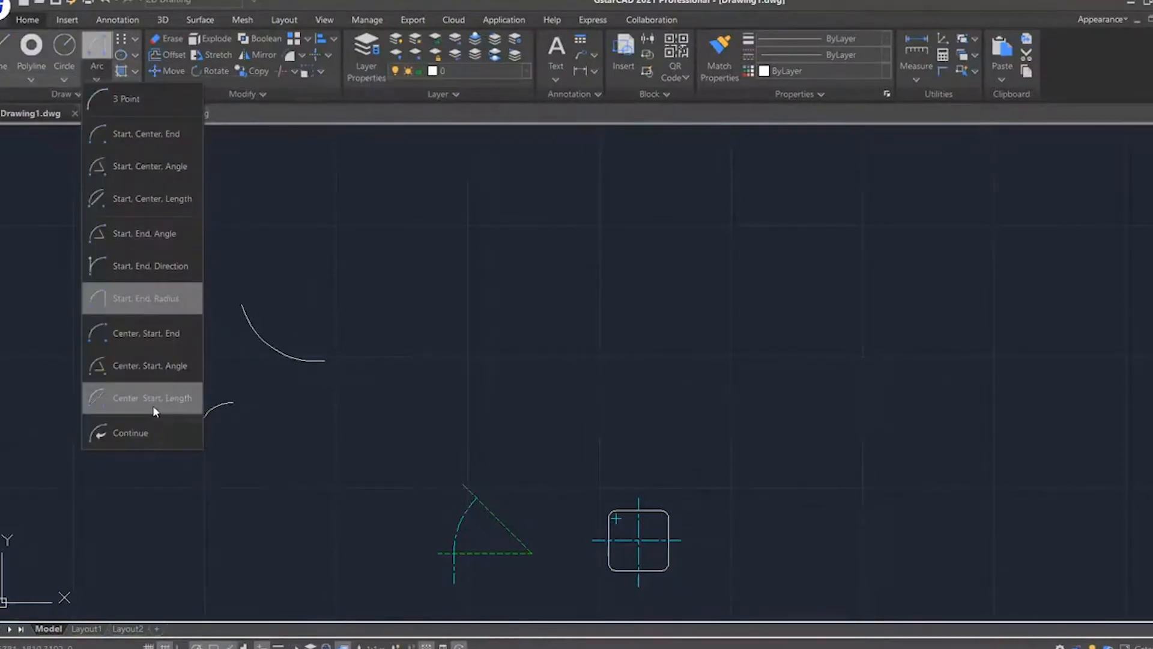
pyautogui.click(155, 373)
pyautogui.click(261, 203)
pyautogui.click(381, 223)
pyautogui.scroll(-2, 288, 171)
pyautogui.moveTo(288, 171); pyautogui.dragTo(253, 288, button='middle')
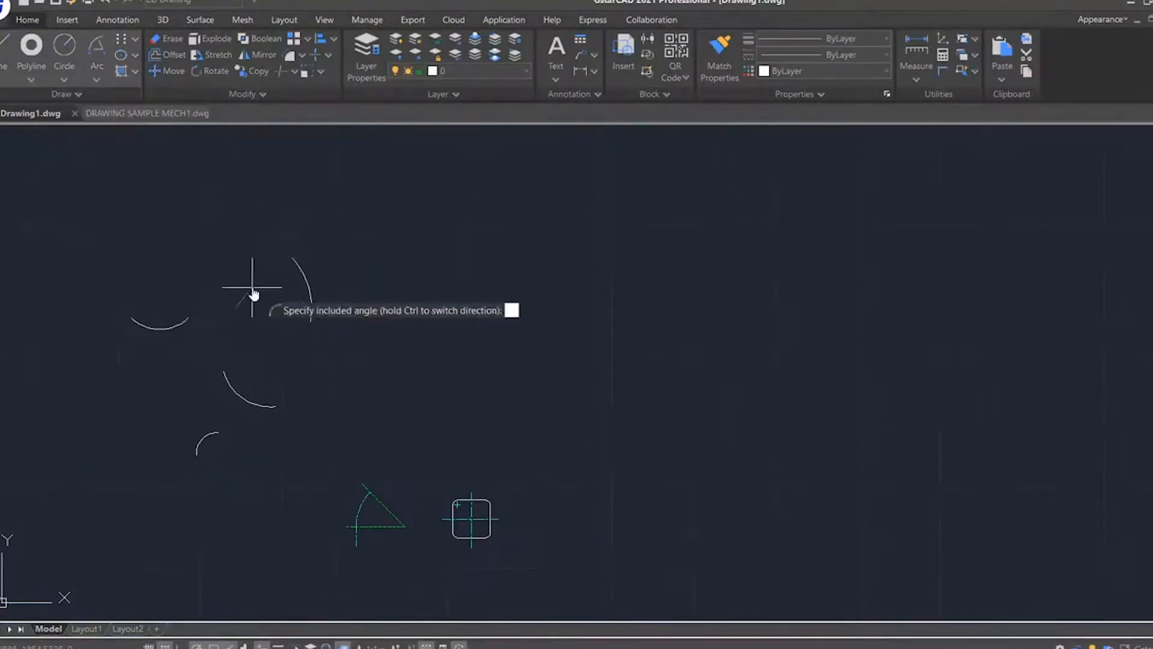
pyautogui.click(252, 265)
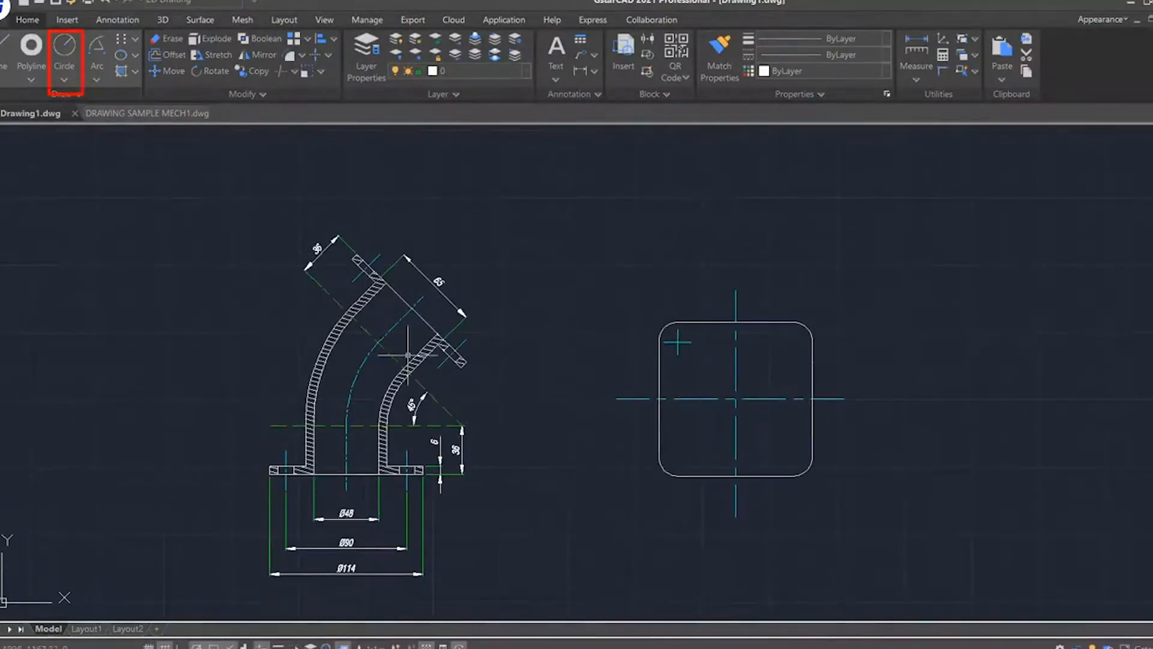
# Draw a Center, Radius circle of radius 24 at the centerline intersection of the rounded square plate
pyautogui.click(61, 78)
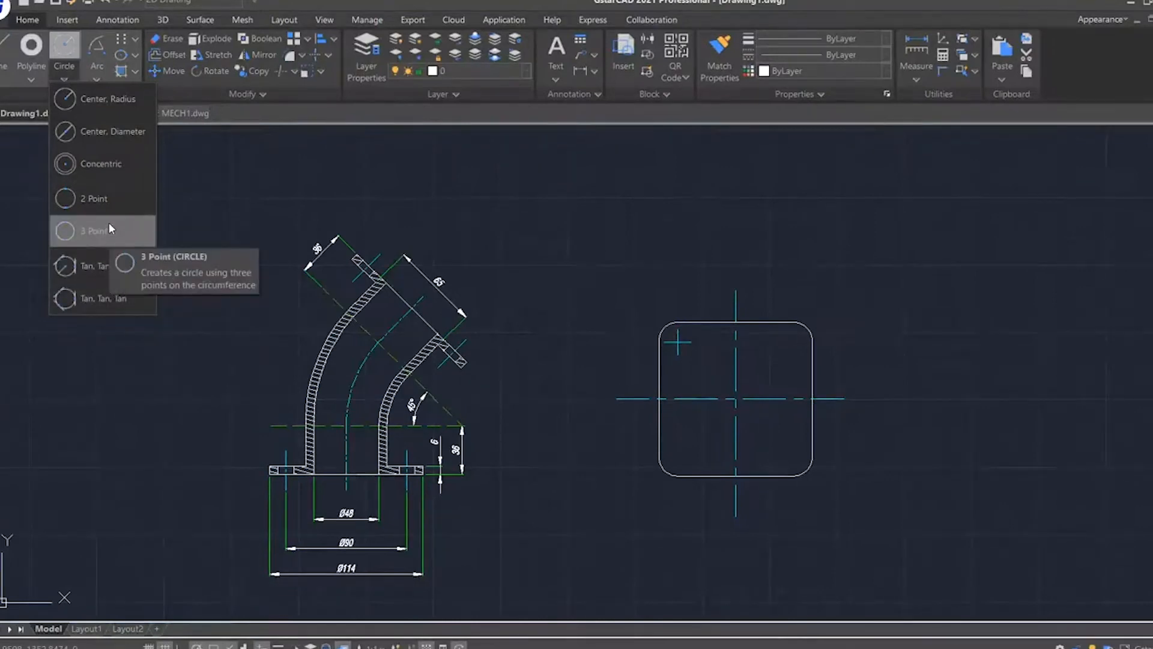
pyautogui.click(101, 98)
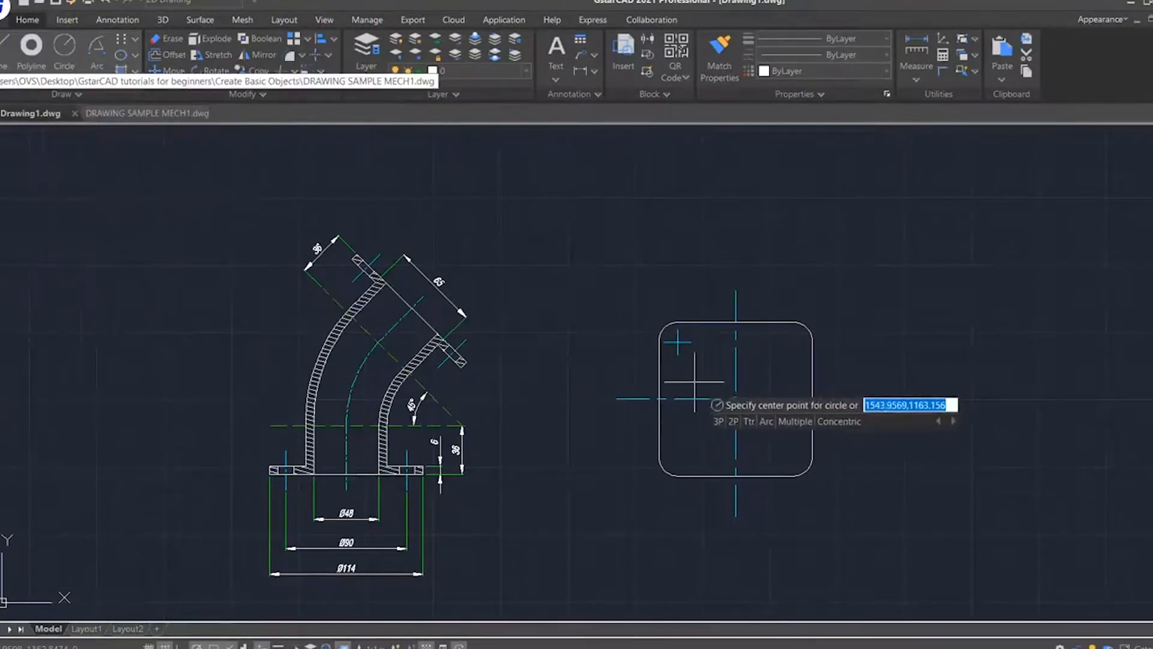
pyautogui.click(736, 398)
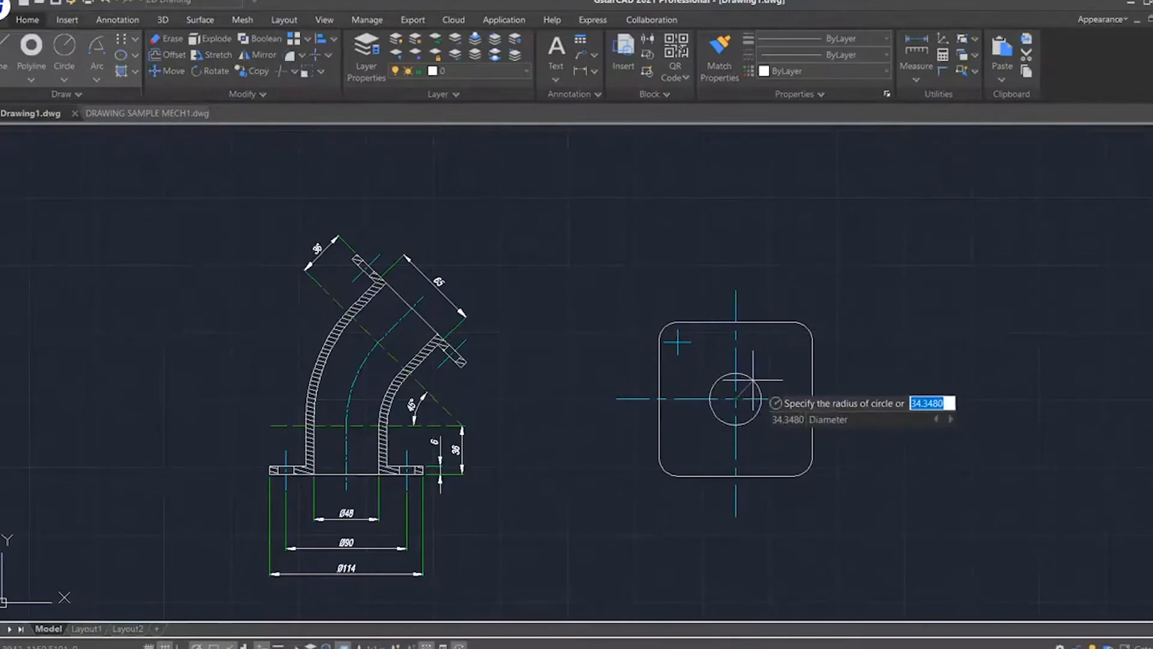
pyautogui.write('24')
pyautogui.press('Return')
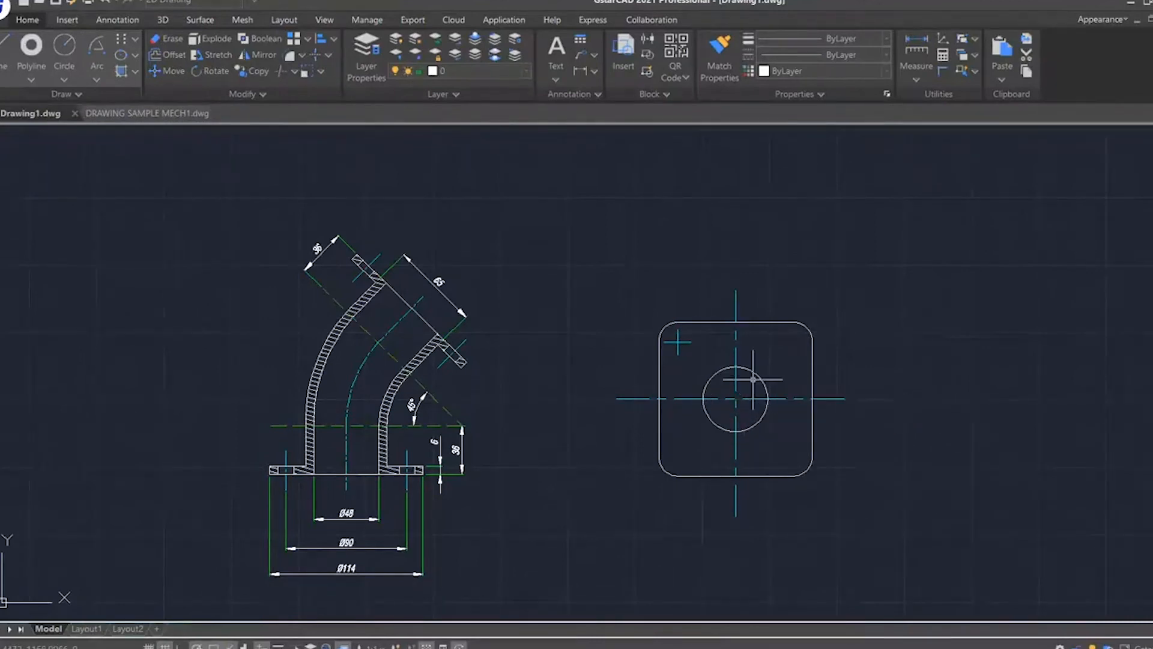
# Draw a second circle of radius 32 around the same center of the plate
pyautogui.click(64, 48)
pyautogui.click(735, 398)
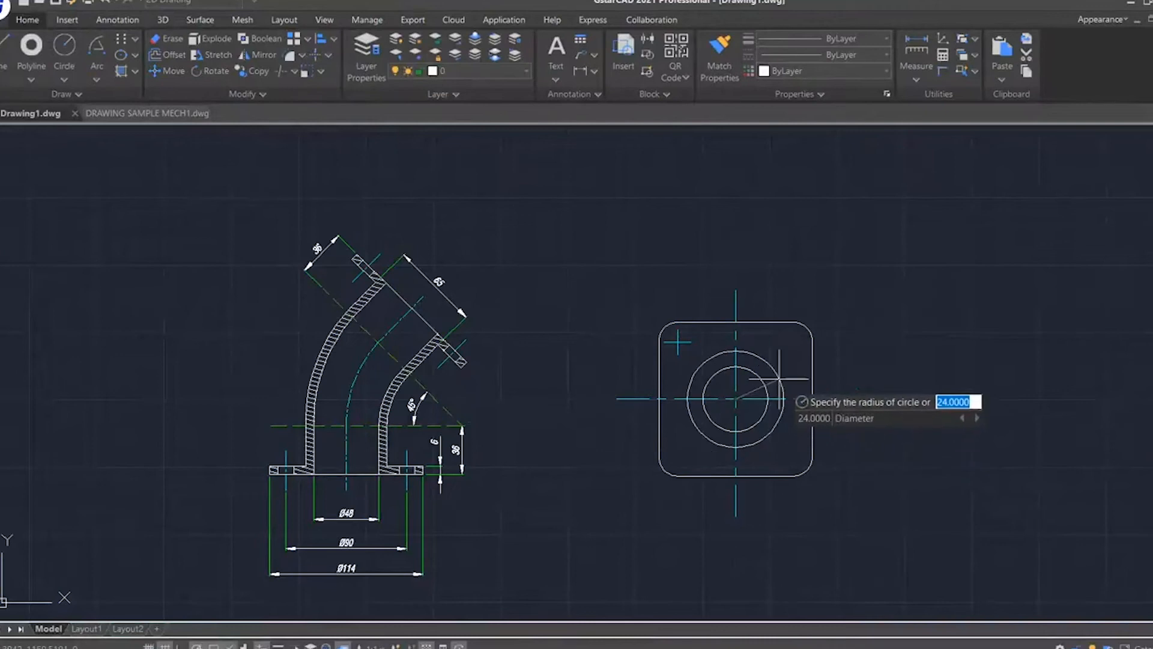
pyautogui.write('32')
pyautogui.press('Return')
# Set the outer central circle's linetype to HIDDEN2 with a linetype scale of 3
pyautogui.doubleClick(706, 368)
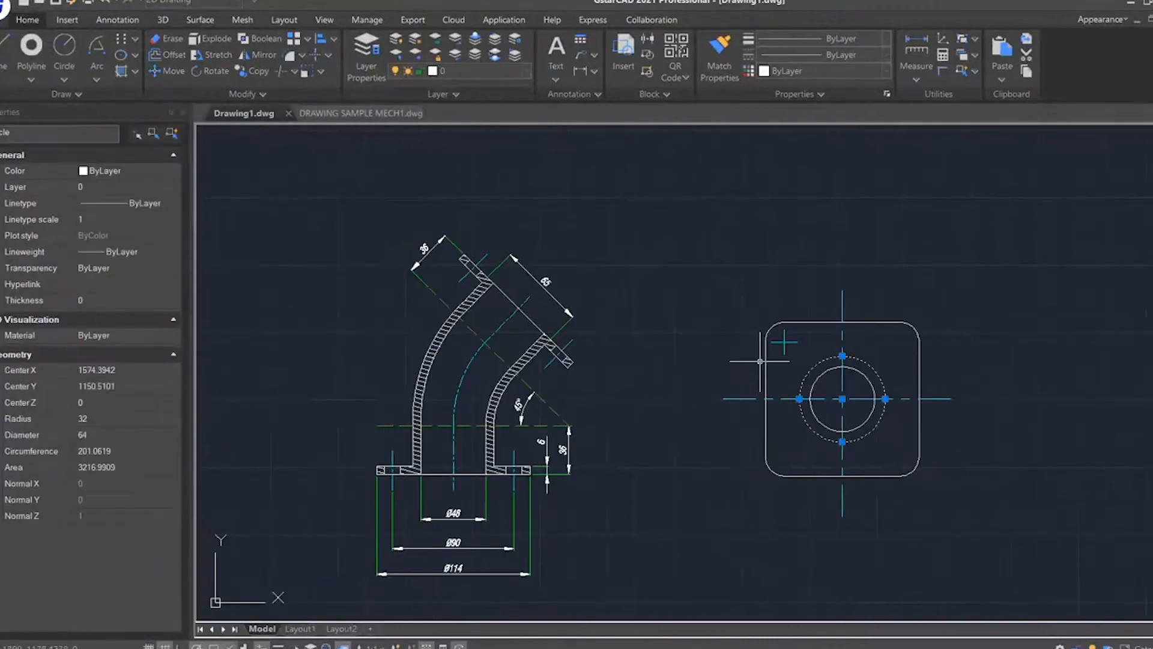
pyautogui.click(136, 206)
pyautogui.click(143, 202)
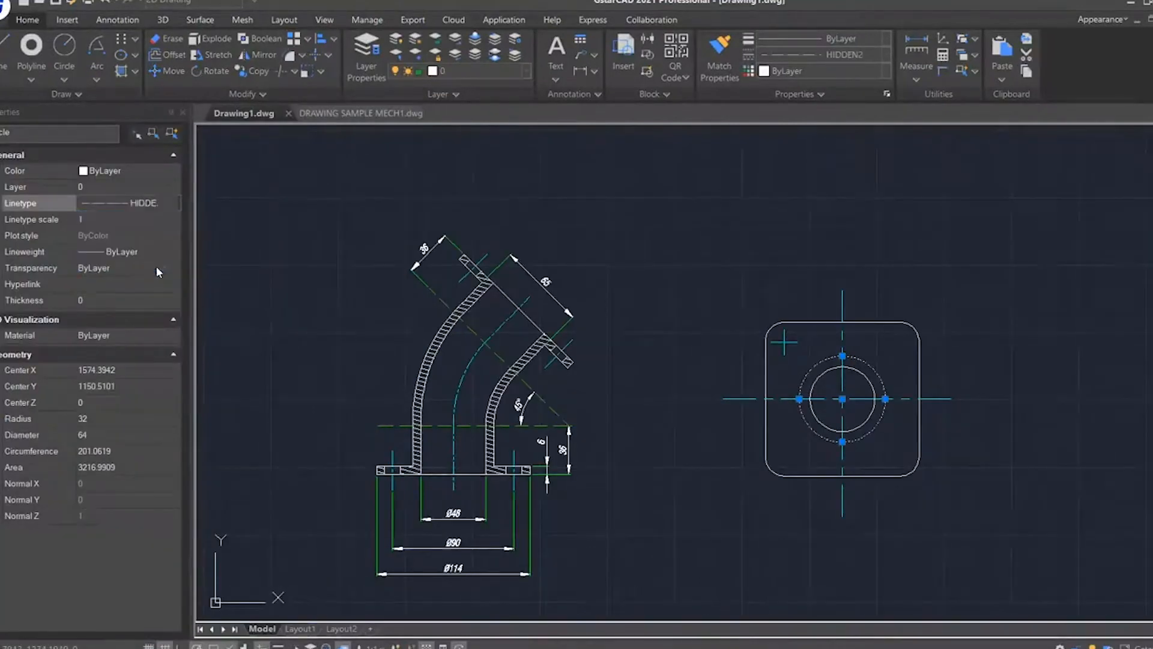
pyautogui.click(156, 266)
pyautogui.click(103, 214)
pyautogui.write('2')
pyautogui.press('Return')
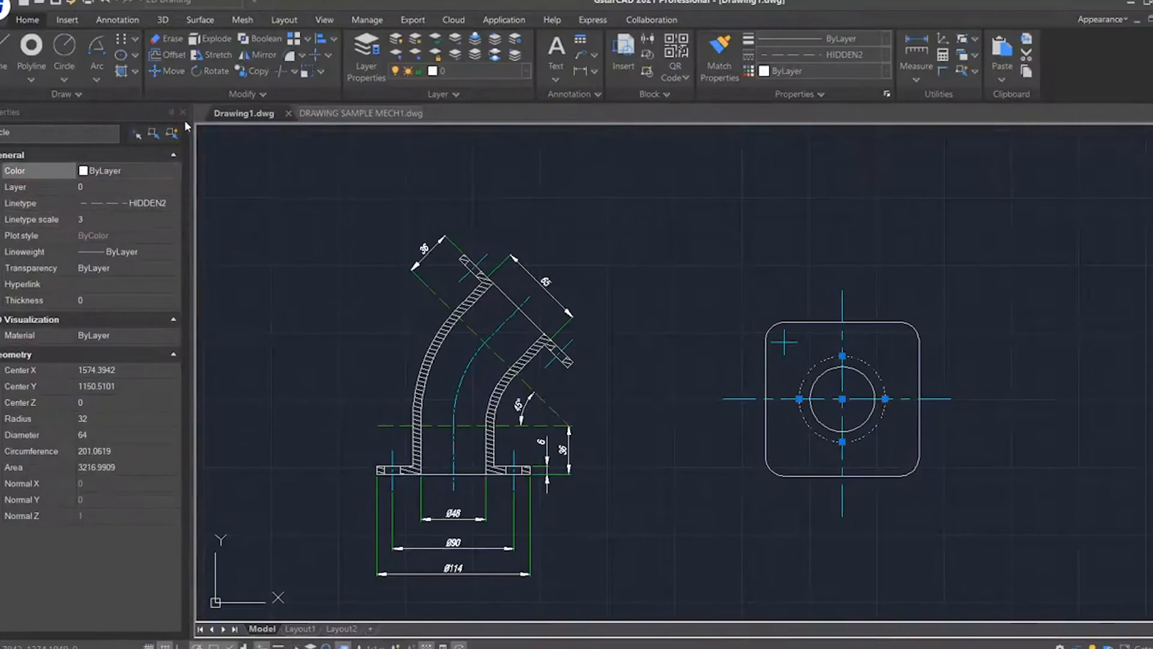
pyautogui.click(182, 114)
pyautogui.press('Escape')
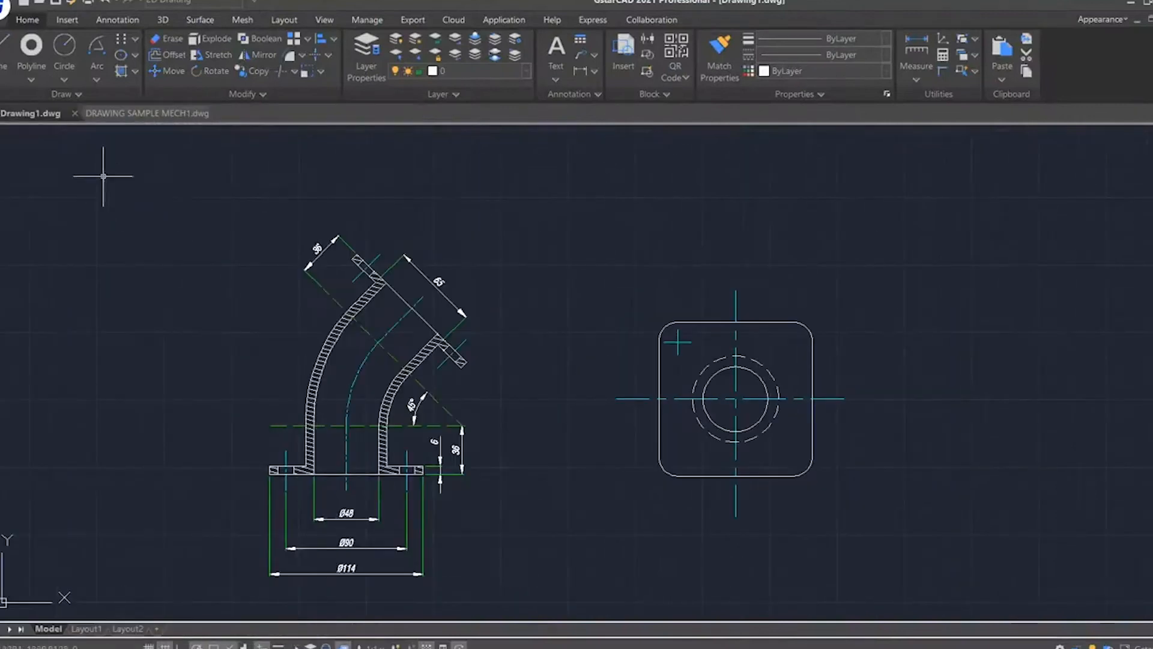
# Draw a Center, Diameter circle of diameter 14 on the center mark in the plate's upper-left corner
pyautogui.click(64, 79)
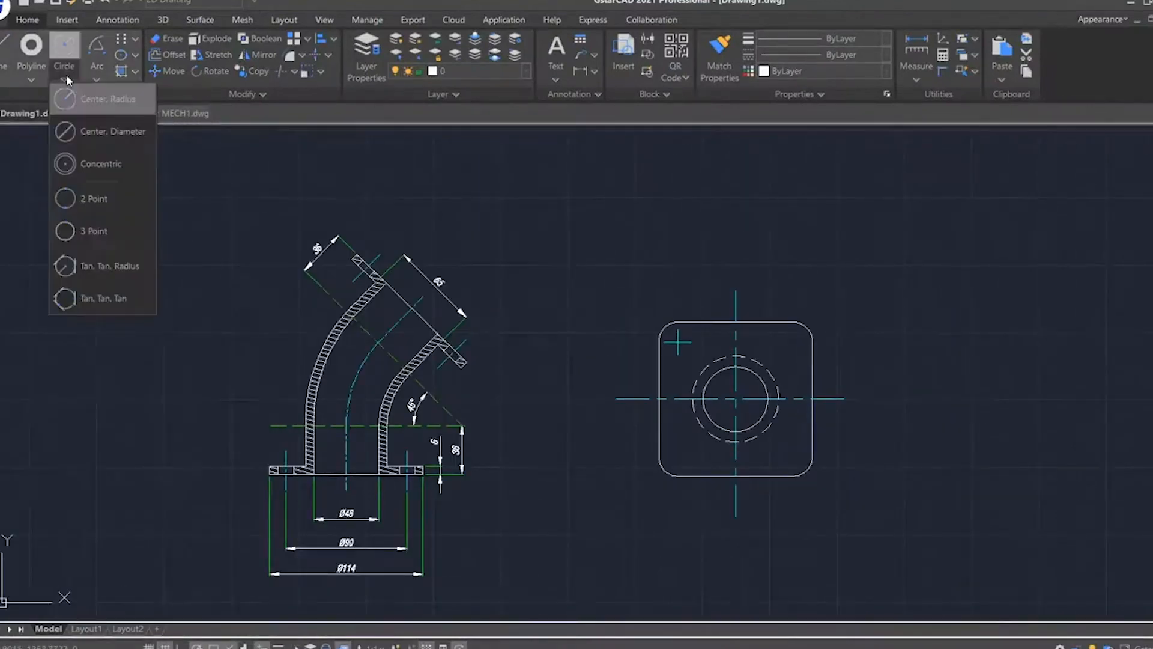
pyautogui.click(94, 136)
pyautogui.scroll(2, 668, 354)
pyautogui.click(690, 323)
pyautogui.write('14')
pyautogui.press('Return')
pyautogui.scroll(-2, 788, 307)
pyautogui.moveTo(791, 311); pyautogui.dragTo(678, 323, button='middle')
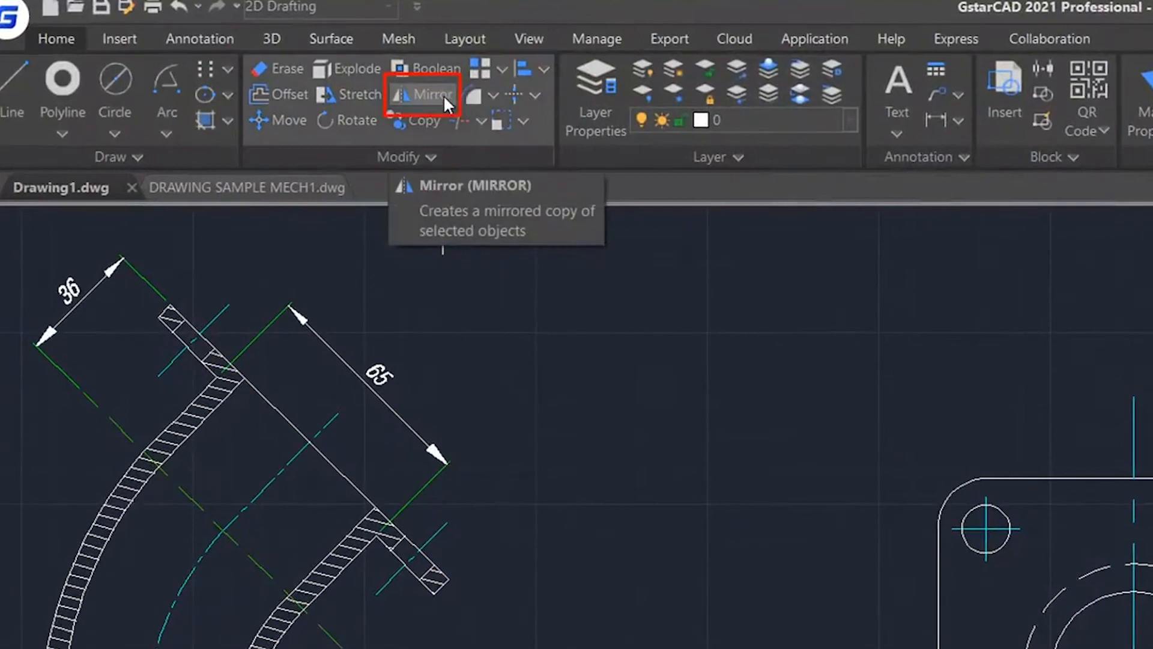
# Mirror the corner hole and its center mark about the plate's vertical centerline, keeping the originals
pyautogui.click(443, 95)
pyautogui.click(1046, 491)
pyautogui.click(609, 361)
pyautogui.press('Return')
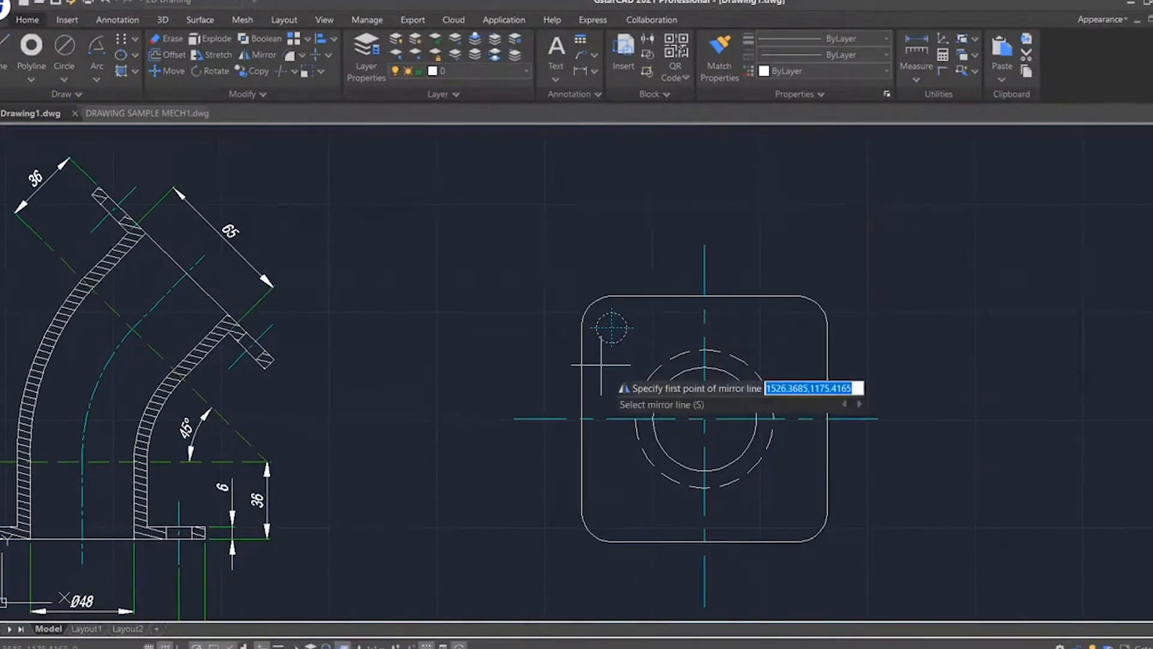
pyautogui.click(704, 247)
pyautogui.click(705, 605)
pyautogui.press('Return')
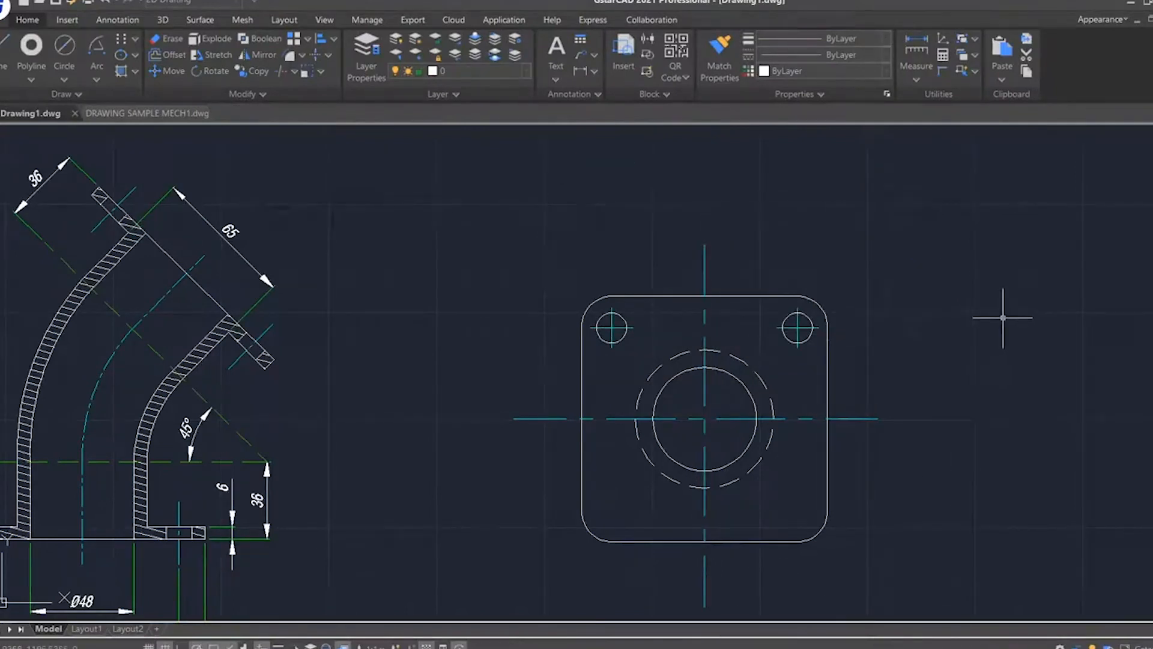
# Mirror both upper corner holes with their center marks about the plate's horizontal centerline, keeping the originals
pyautogui.click(263, 55)
pyautogui.click(654, 303)
pyautogui.click(596, 354)
pyautogui.click(794, 365)
pyautogui.click(801, 310)
pyautogui.press('Return')
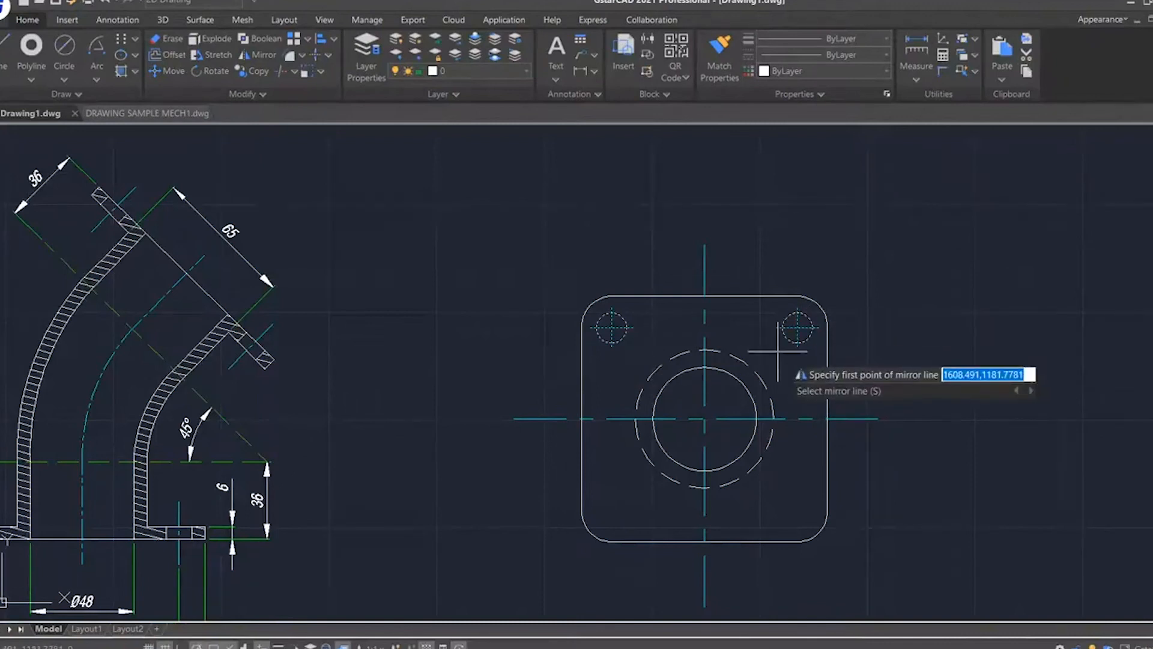
pyautogui.click(838, 392)
pyautogui.click(874, 419)
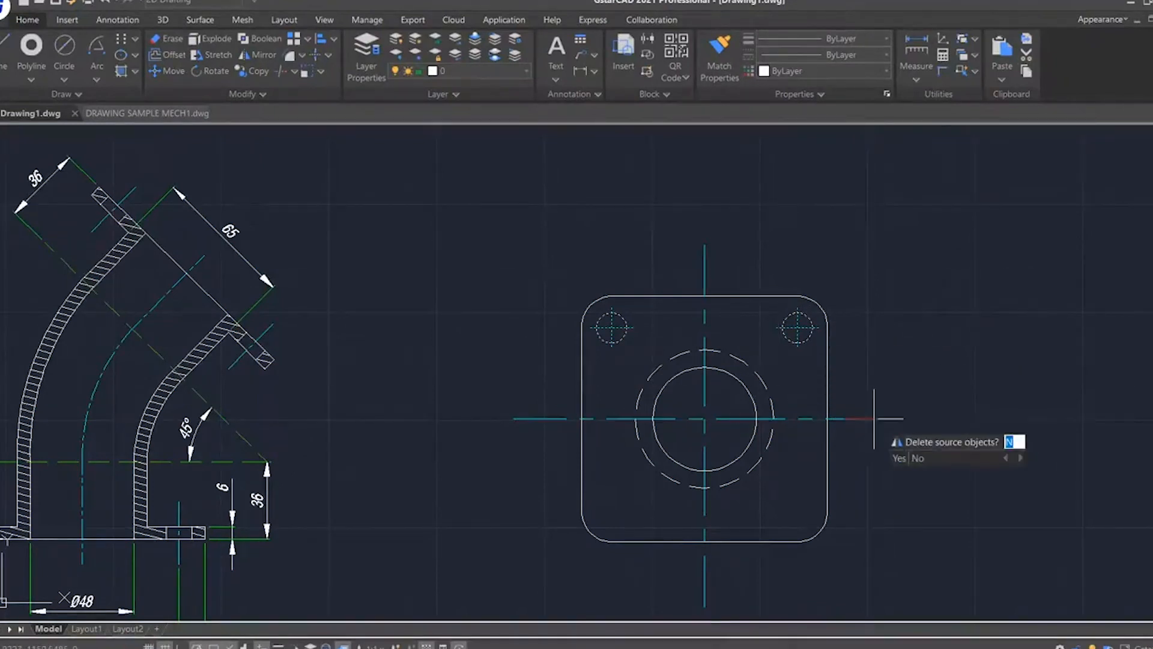
pyautogui.press('Return')
pyautogui.scroll(-2, 759, 348)
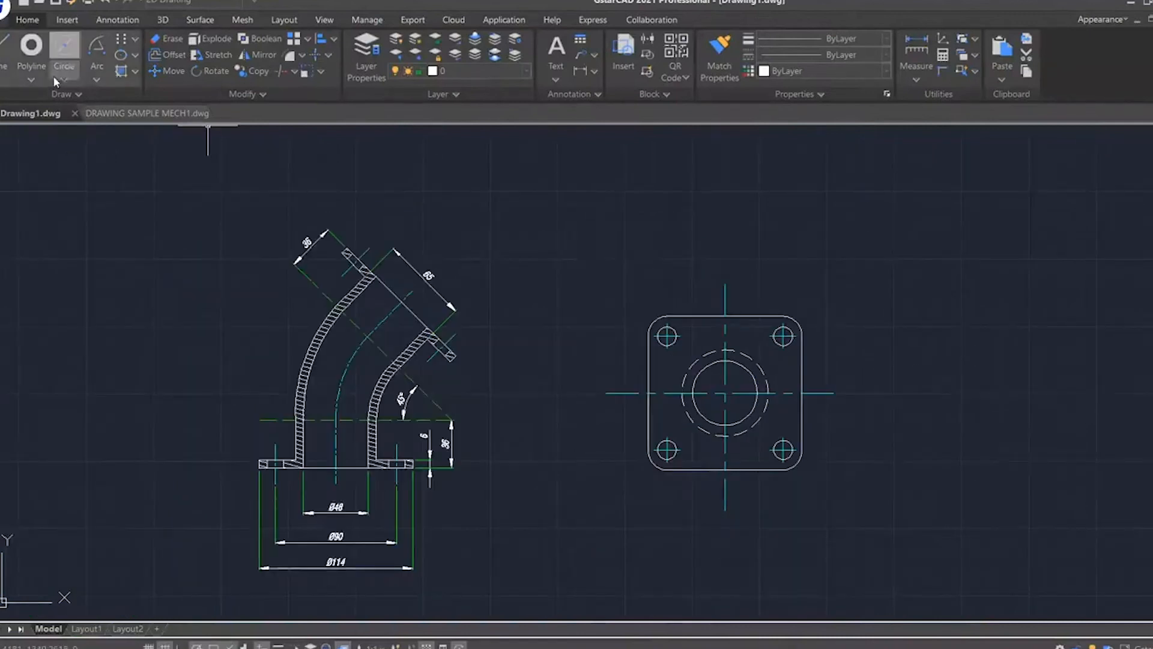
# Draw three Concentric circles in the empty area beside the arc, the largest about 47 in radius
pyautogui.click(64, 79)
pyautogui.click(77, 168)
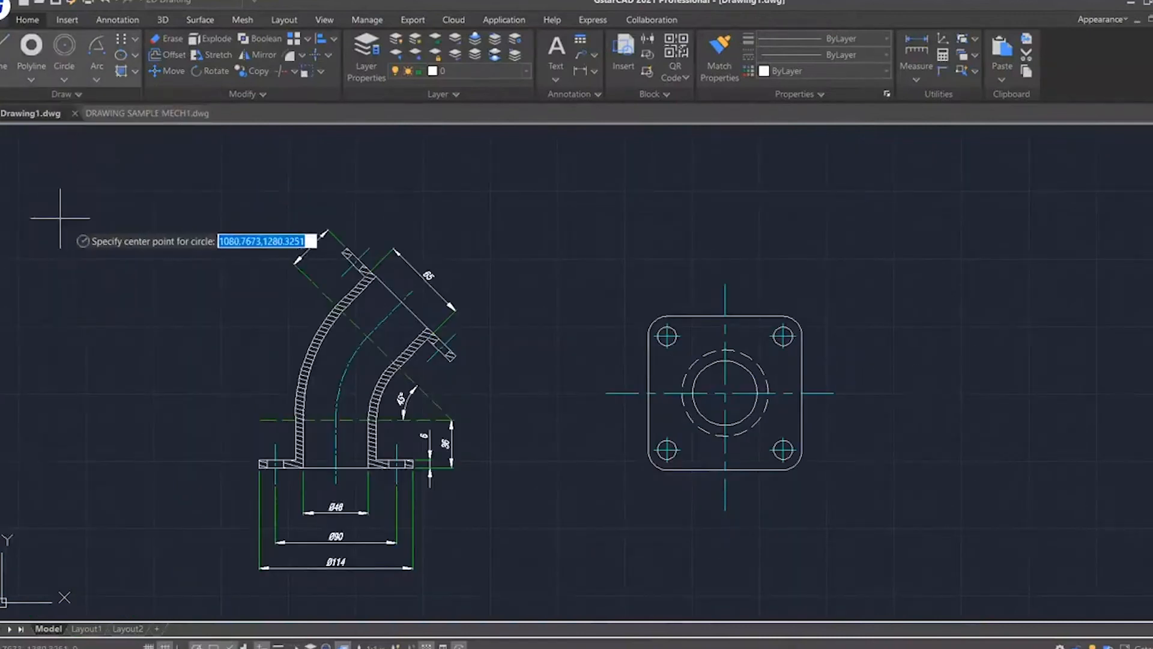
pyautogui.moveTo(62, 218); pyautogui.dragTo(352, 361, button='middle')
pyautogui.click(283, 306)
pyautogui.click(305, 298)
pyautogui.click(323, 297)
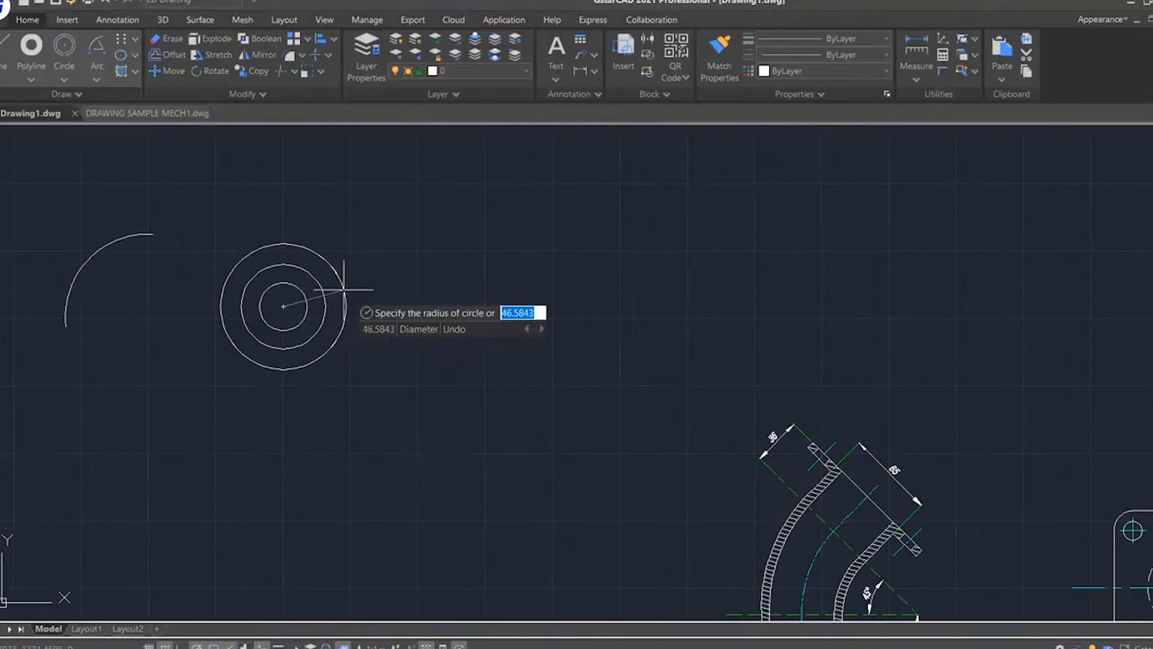
pyautogui.click(343, 286)
# Draw four equal circles with the Circle command's Multiple option, up and to the right of the concentric circles
pyautogui.click(63, 80)
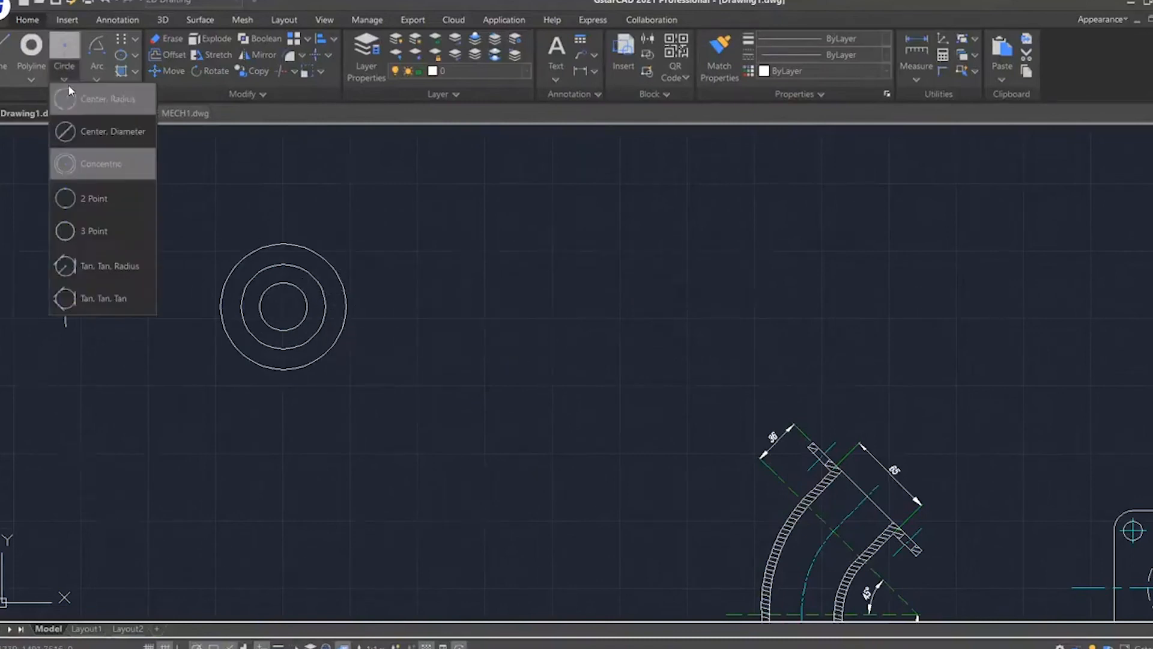
pyautogui.click(84, 97)
pyautogui.write('m')
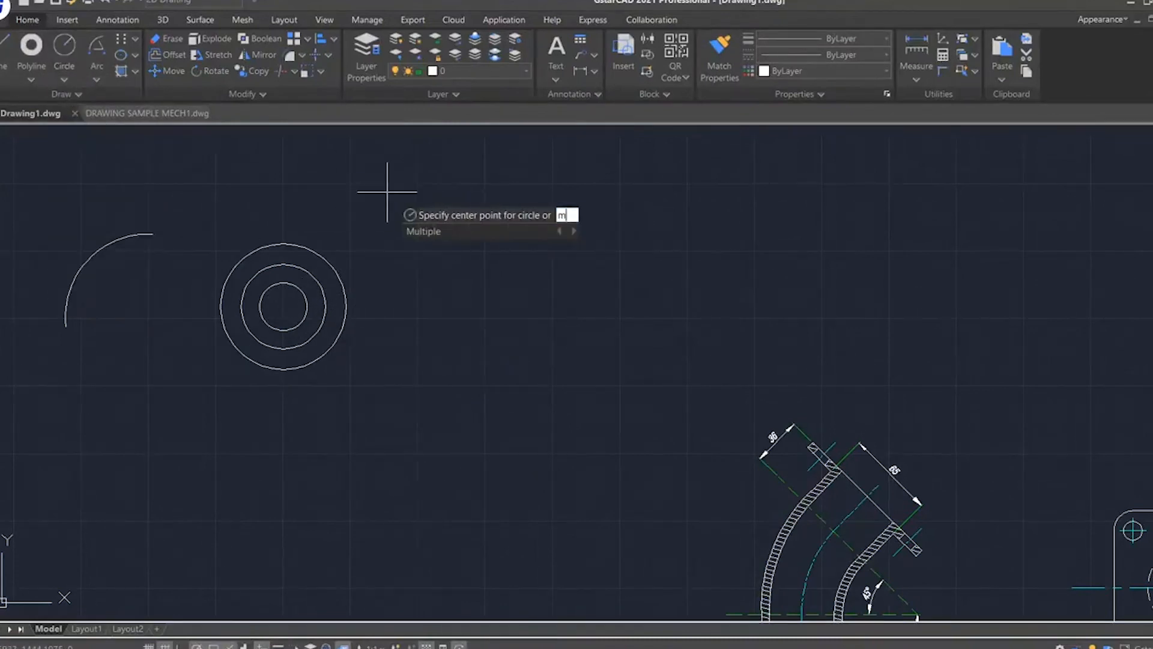
pyautogui.press('BackSpace')
pyautogui.click(437, 237)
pyautogui.click(474, 215)
pyautogui.click(547, 211)
pyautogui.click(654, 217)
pyautogui.click(579, 284)
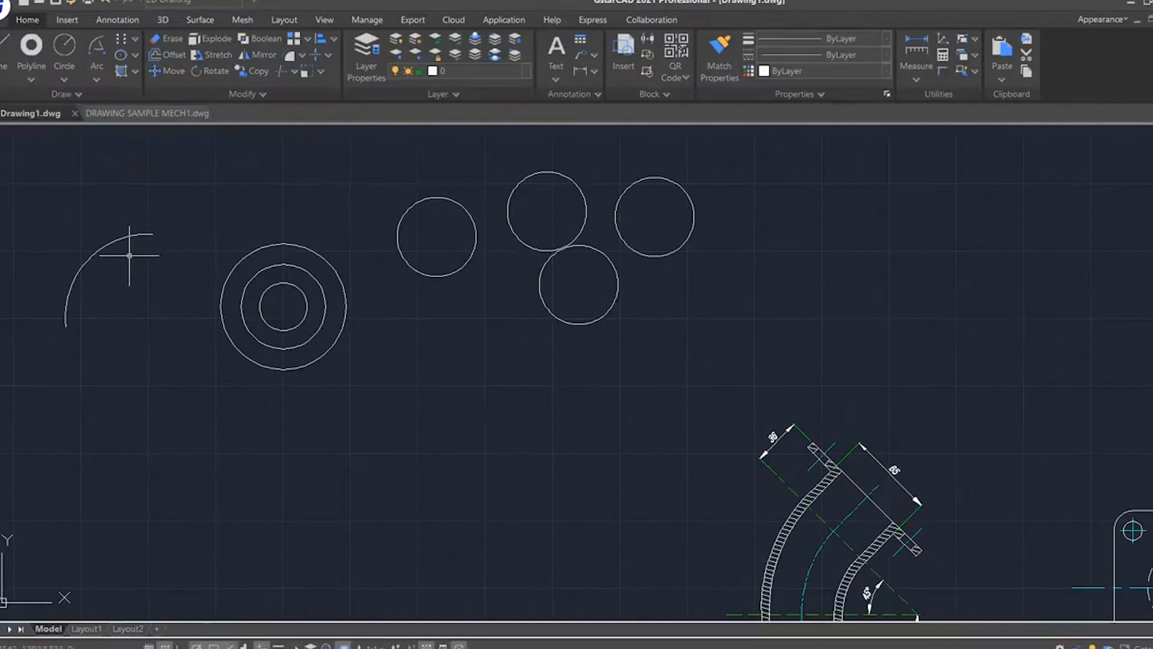
# Draw a 2 Point circle in the empty area below the arc
pyautogui.click(64, 77)
pyautogui.click(126, 201)
pyautogui.click(143, 428)
pyautogui.click(133, 531)
# Draw a larger 3 Point circle to the right of the two-point circle
pyautogui.click(69, 79)
pyautogui.click(107, 227)
pyautogui.click(321, 459)
pyautogui.click(435, 449)
pyautogui.click(421, 574)
# Draw two connected lines forming a sideways V that points right, below the four equal circles
pyautogui.click(6, 51)
pyautogui.click(481, 337)
pyautogui.click(565, 400)
pyautogui.click(461, 438)
pyautogui.press('Return')
# Draw a closed right triangle from lines below the V, with its right angle at the lower-left corner
pyautogui.press('Return')
pyautogui.click(534, 464)
pyautogui.click(534, 573)
pyautogui.click(622, 573)
pyautogui.click(533, 466)
pyautogui.press('Return')
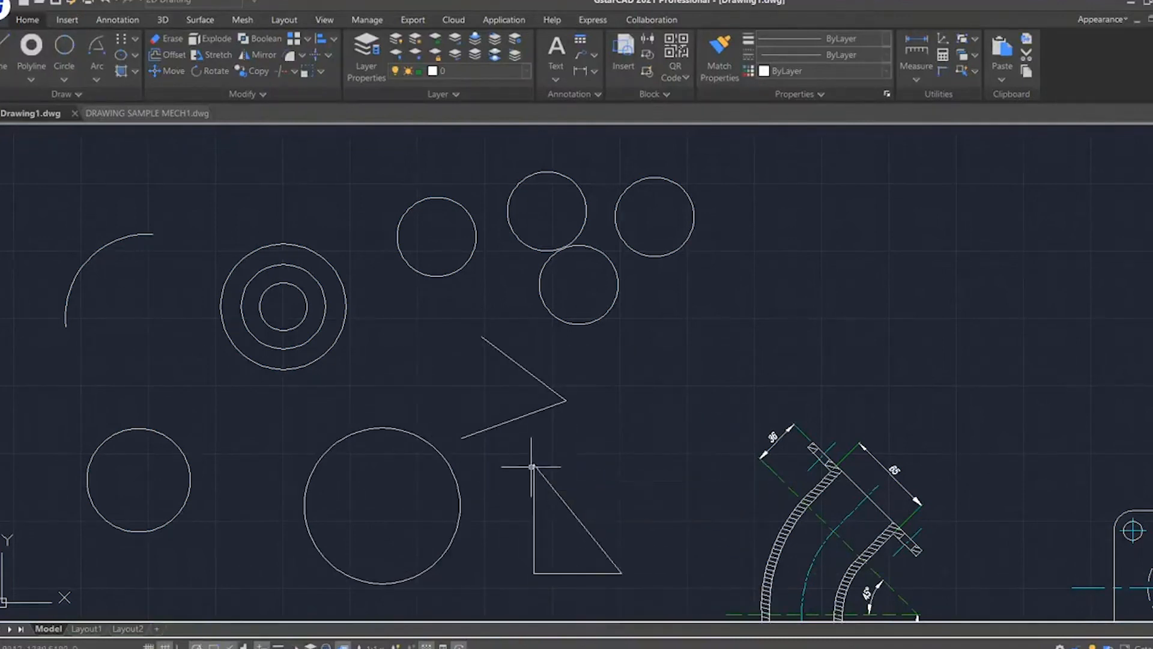
# Draw a Tan, Tan, Radius circle tangent to both lines of the V, accepting the default radius
pyautogui.click(64, 79)
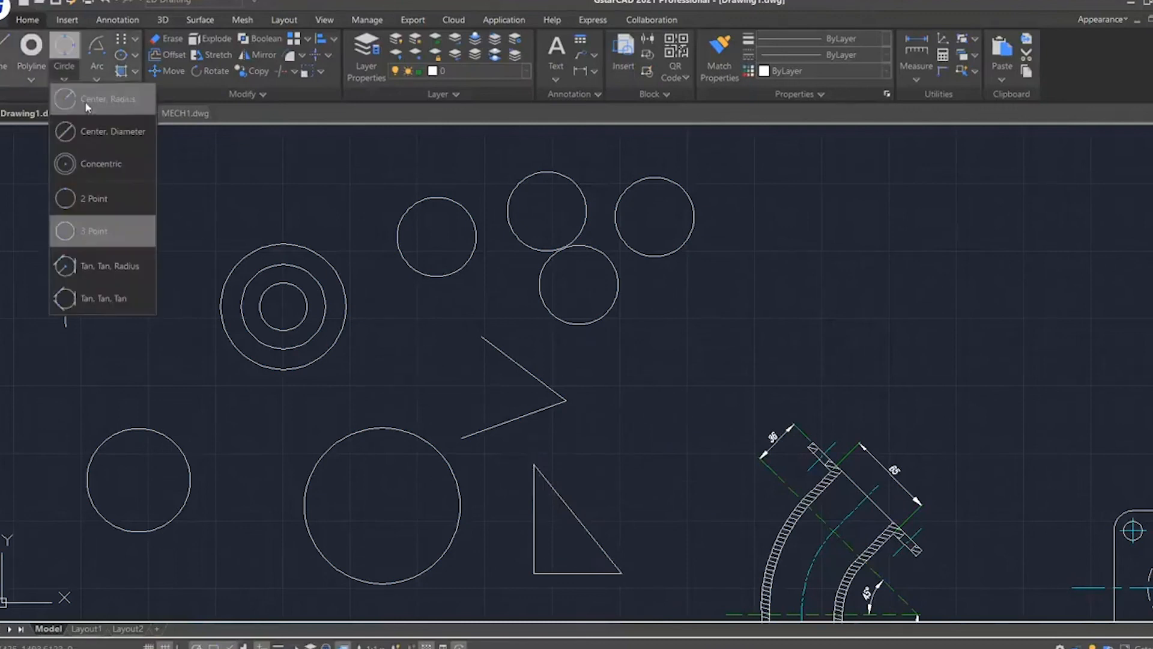
pyautogui.click(102, 268)
pyautogui.click(515, 361)
pyautogui.click(507, 420)
pyautogui.press('Return')
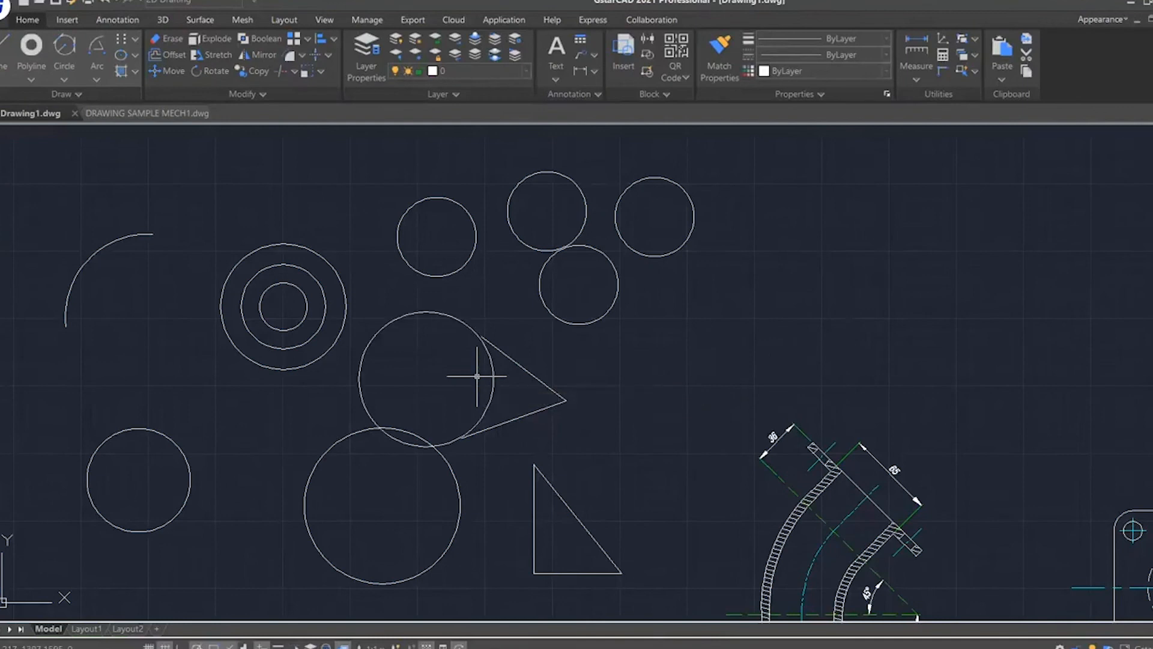
# Inscribe a Tan, Tan, Tan circle in the right triangle using its three sides
pyautogui.click(54, 63)
pyautogui.click(87, 307)
pyautogui.click(548, 528)
pyautogui.click(533, 526)
pyautogui.click(569, 575)
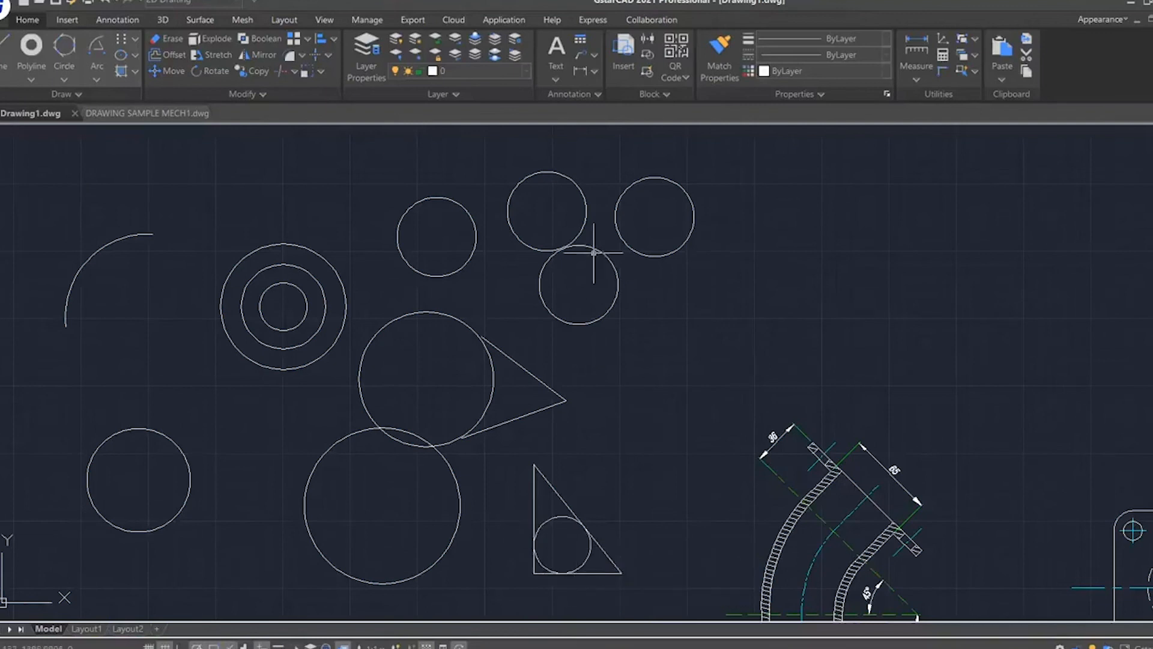
# Convert the arc beside the concentric circles into a full circle with the Circle command's Arc option
pyautogui.click(69, 73)
pyautogui.click(67, 97)
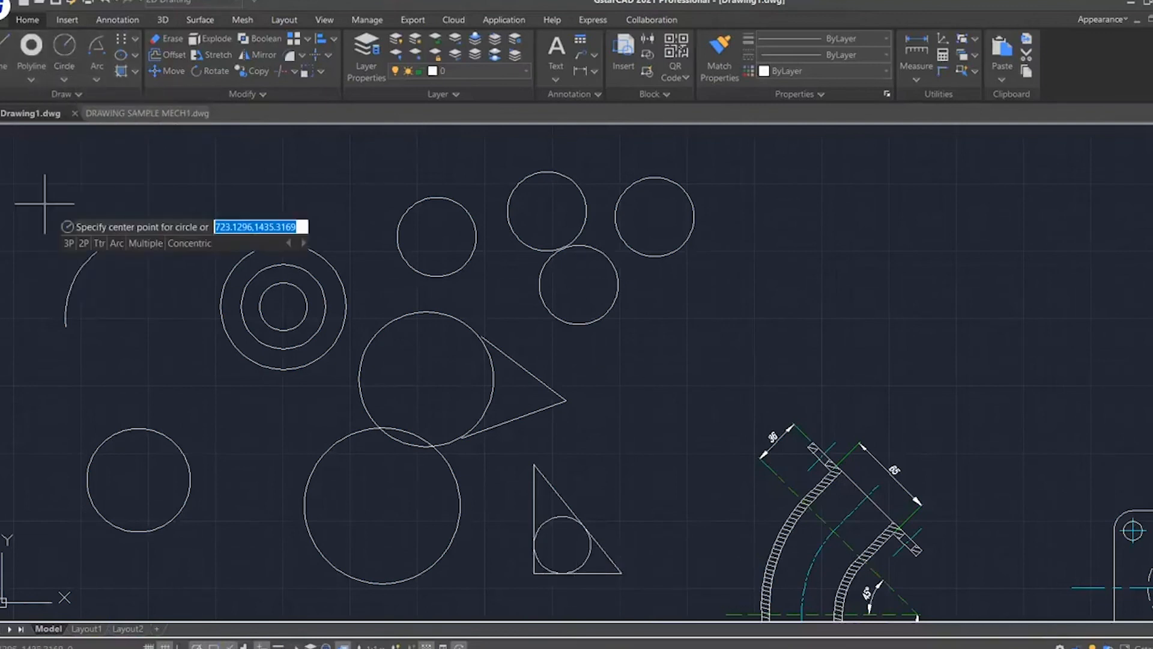
pyautogui.write('a')
pyautogui.click(70, 243)
pyautogui.click(83, 266)
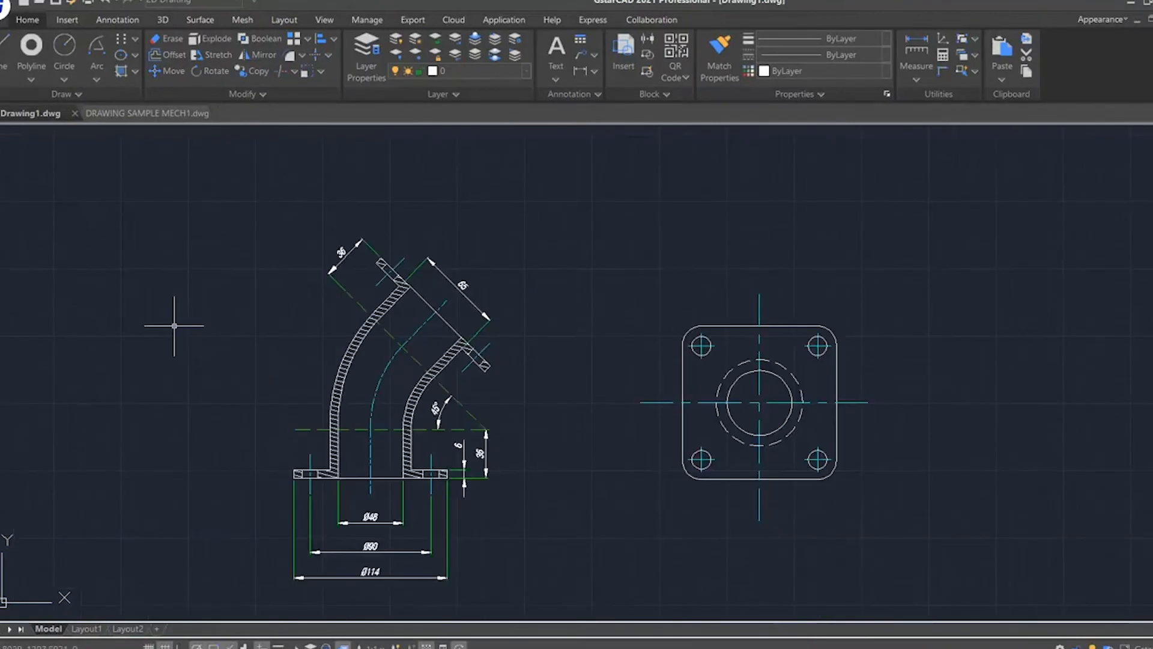